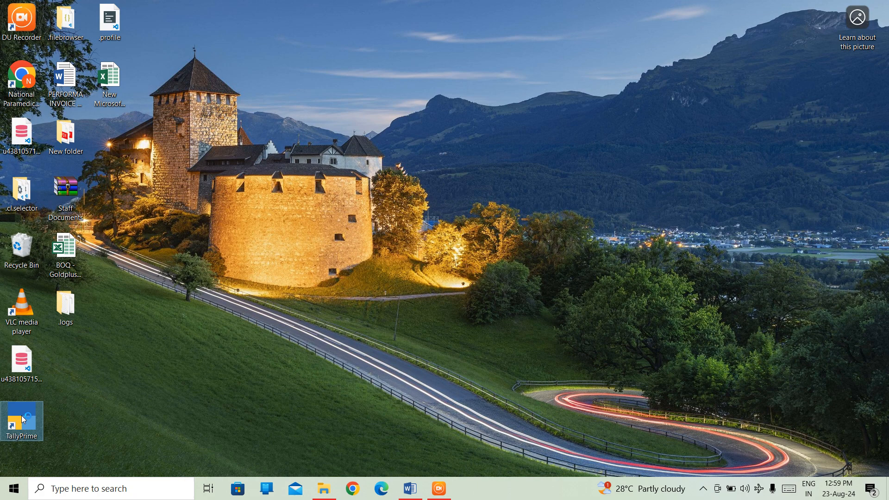
# Launch TallyPrime and continue in Educational Mode
pyautogui.doubleClick(21, 419)
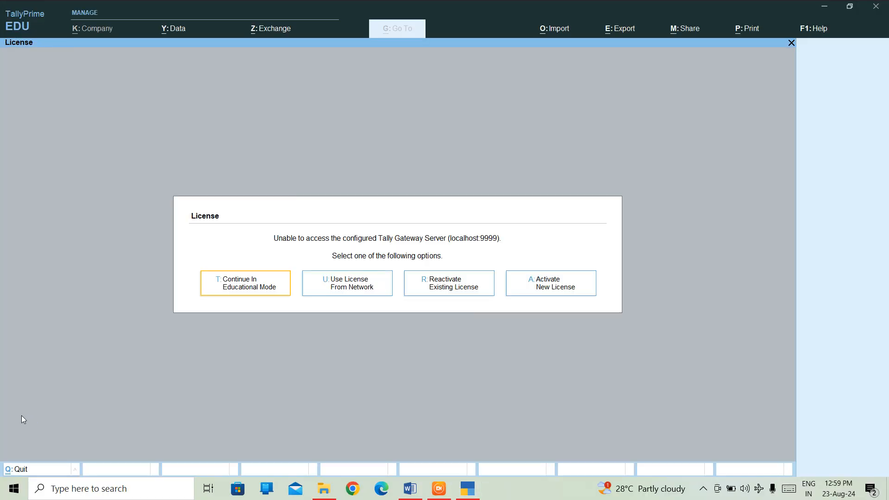
pyautogui.press('Return')
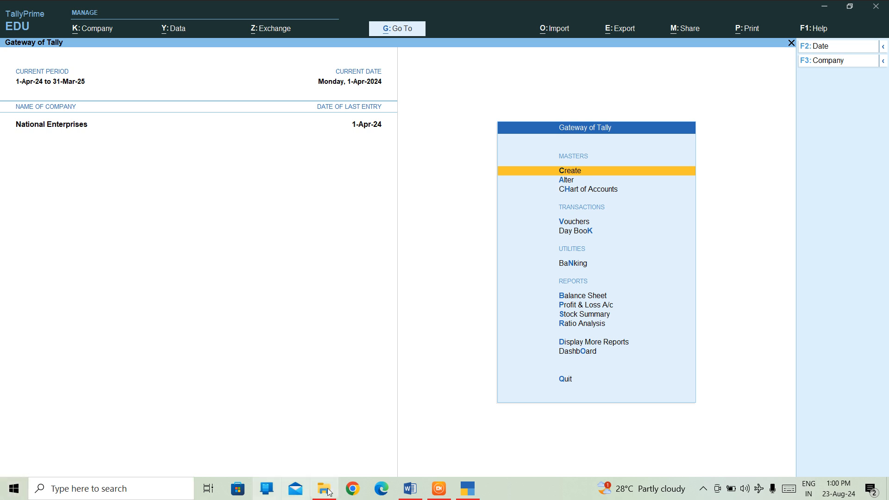
# Switch to the Word notes, review the stock group, unit, stock item and category table, and return to TallyPrime
pyautogui.click(415, 490)
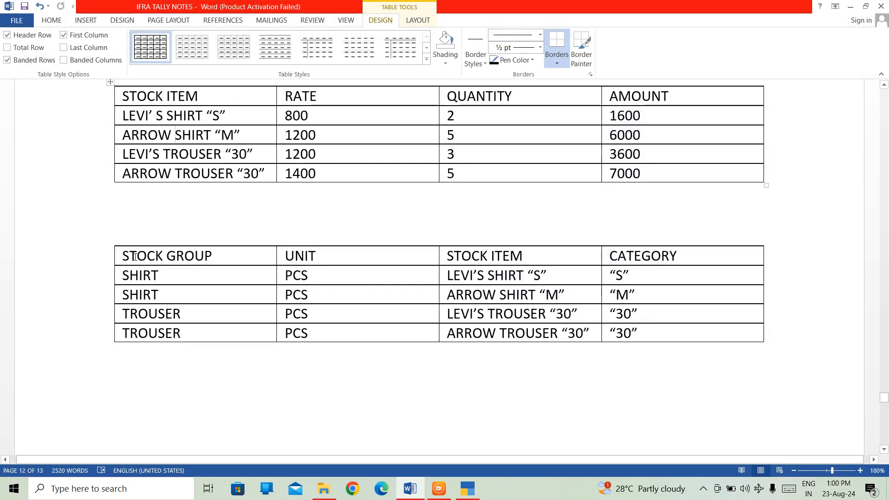
pyautogui.click(138, 256)
pyautogui.press('Down')
pyautogui.press('Down')
pyautogui.press('Down')
pyautogui.press('Down')
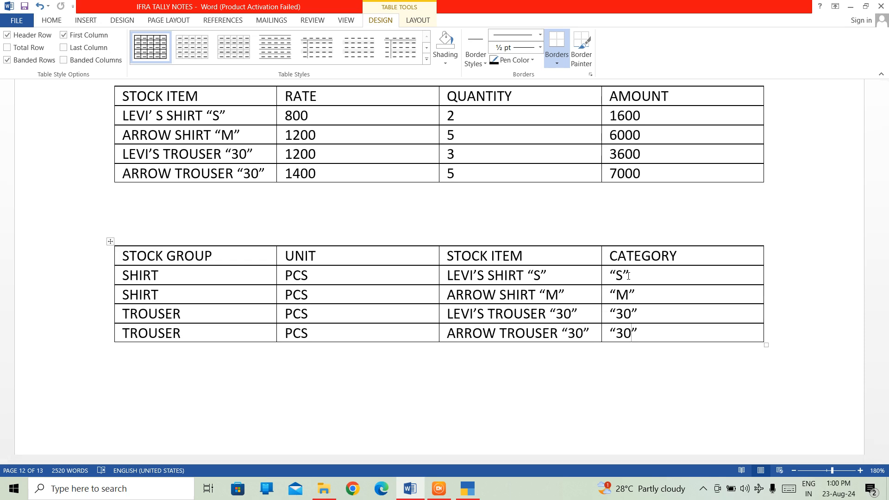
pyautogui.press('Up')
pyautogui.press('Up')
pyautogui.click(469, 489)
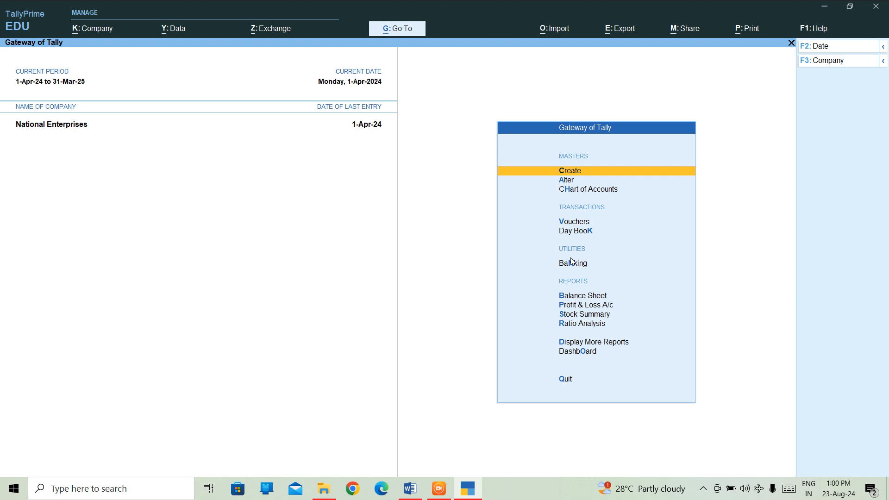
# Create a stock category named S under Primary and accept it
pyautogui.click(562, 171)
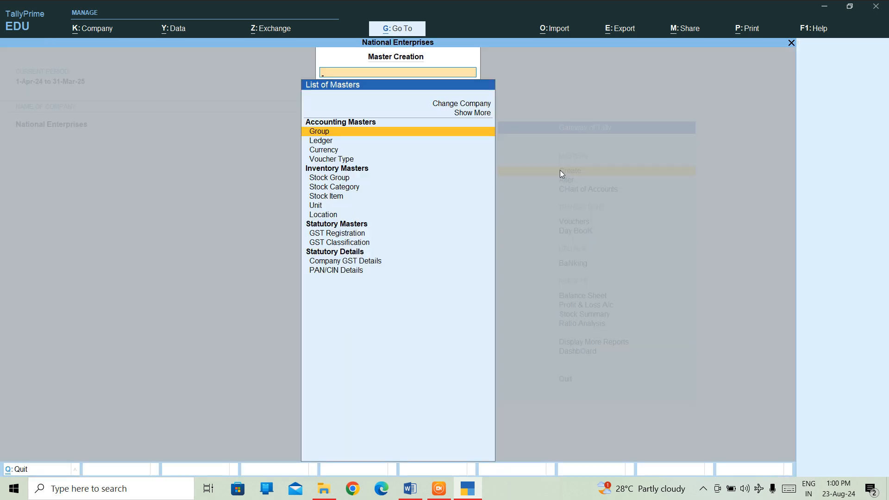
pyautogui.press('Down')
pyautogui.press('Down')
pyautogui.press('Down')
pyautogui.press('Down')
pyautogui.press('Down')
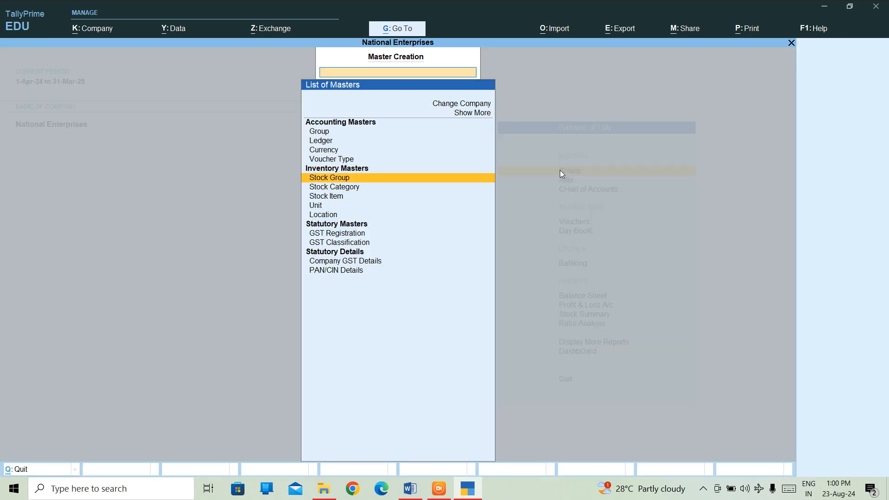
pyautogui.press('Down')
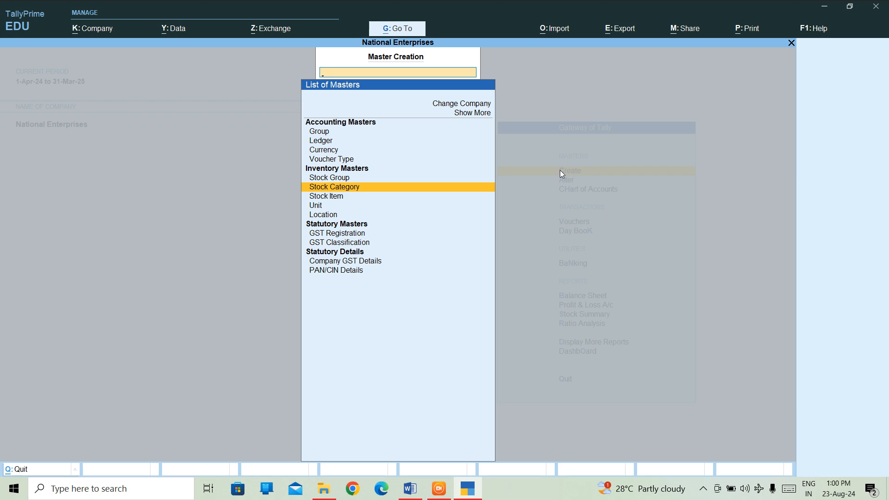
pyautogui.press('Return')
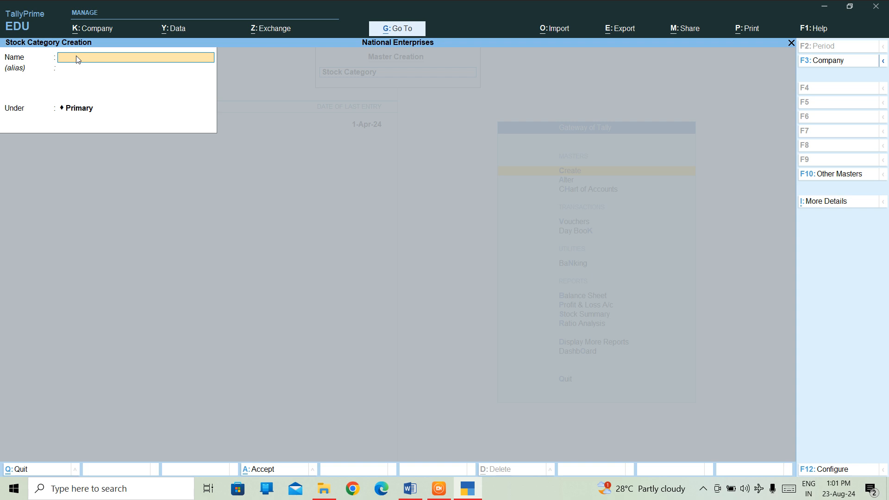
pyautogui.write('S')
pyautogui.press('Return')
pyautogui.press('Return')
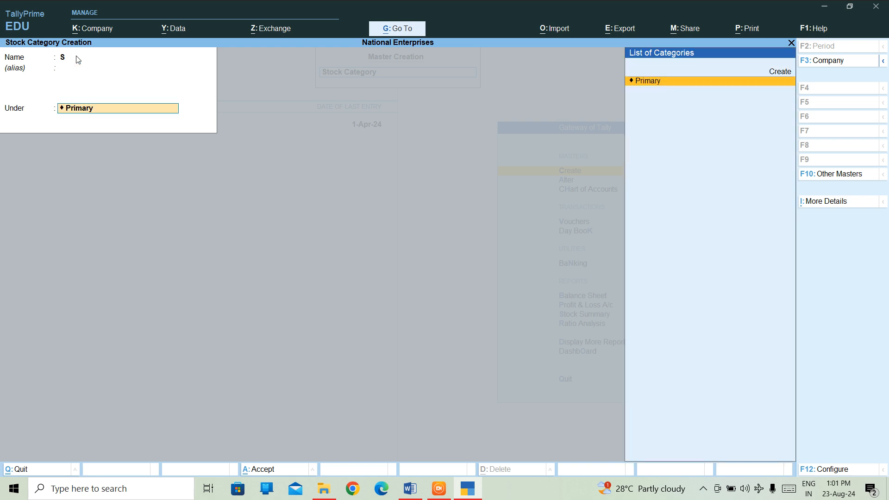
pyautogui.press('Return')
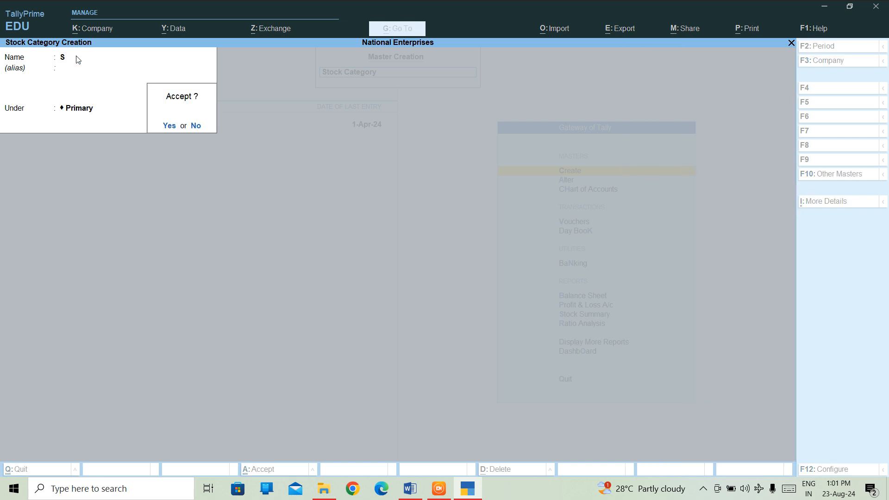
pyautogui.press('Return')
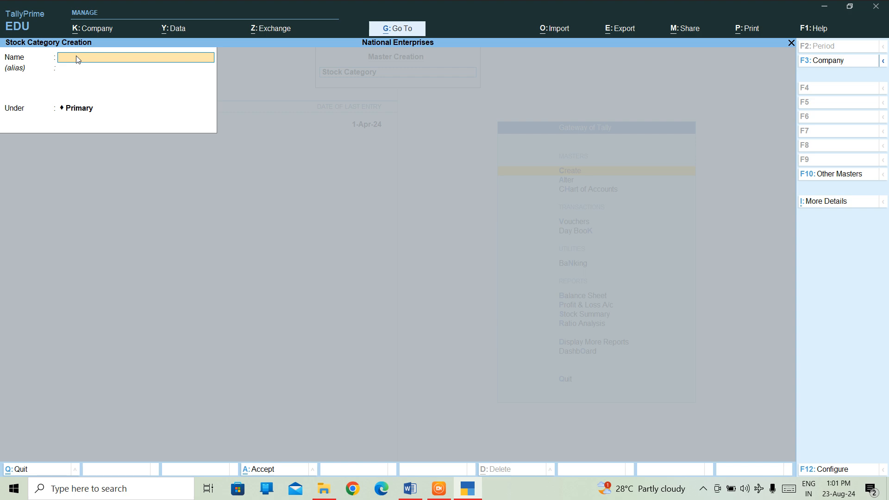
# Create a second stock category named M under Primary and leave master creation
pyautogui.write('M')
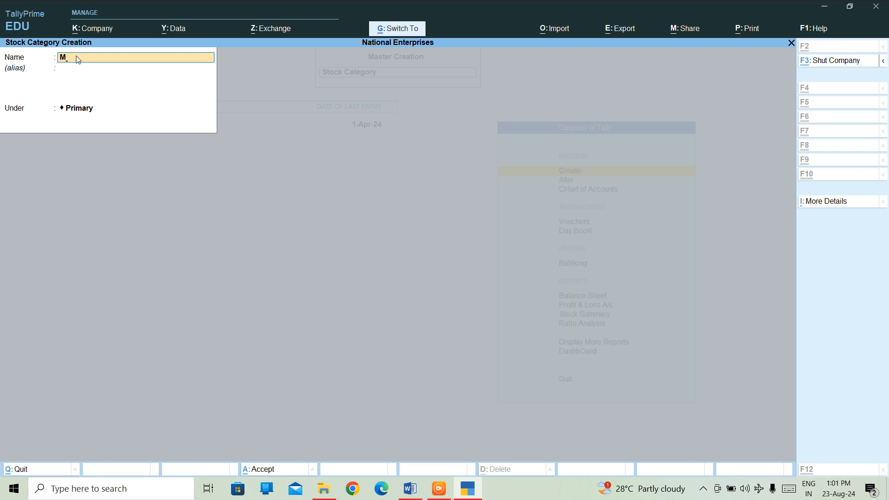
pyautogui.hotkey('ctrl', 'BackSpace')
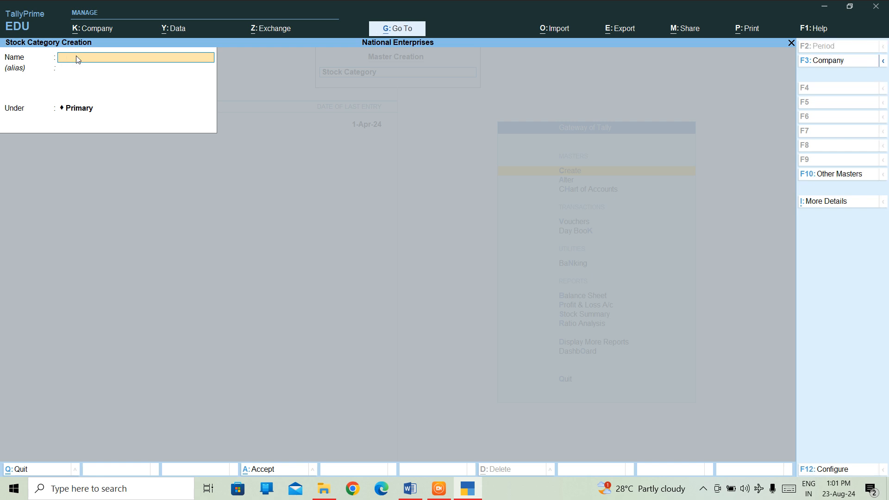
pyautogui.press('Escape')
pyautogui.press('y')
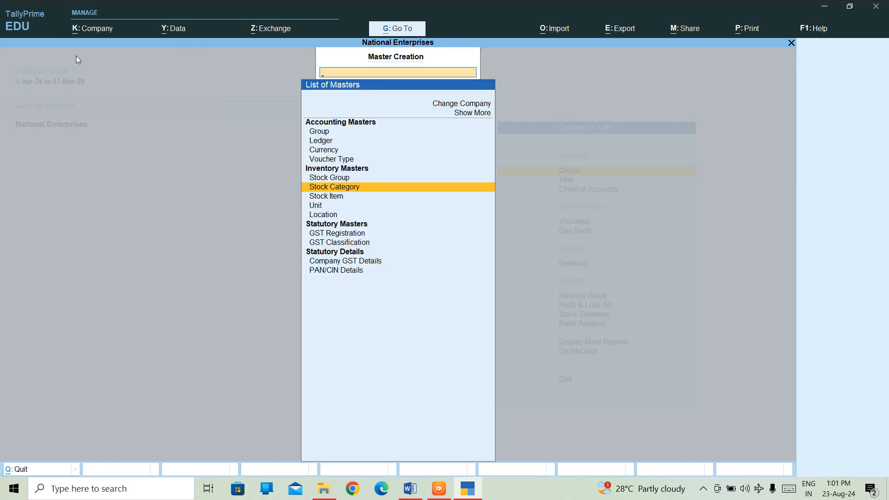
pyautogui.press('Escape')
# Display the list of stock categories from the Chart of Accounts
pyautogui.press('Down')
pyautogui.press('Down')
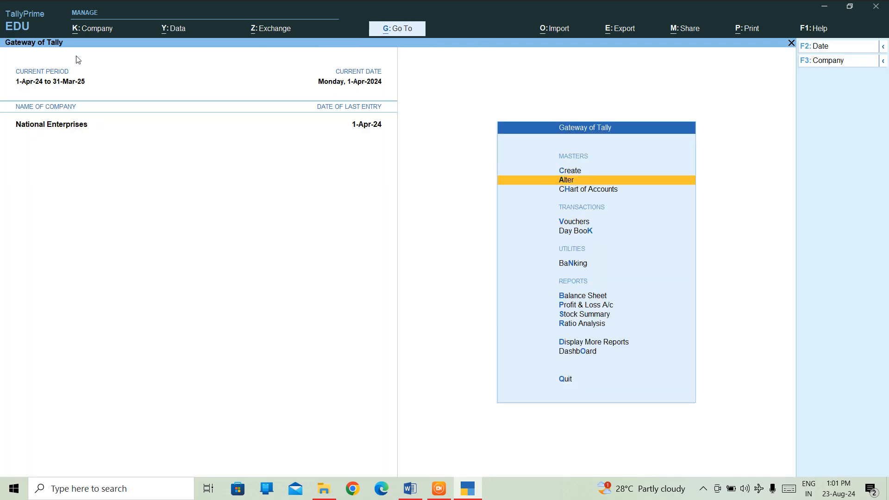
pyautogui.press('Return')
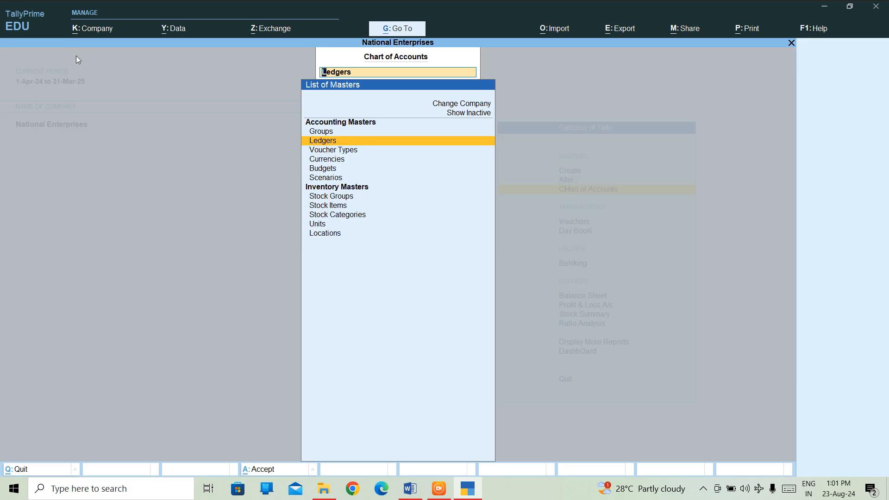
pyautogui.press('Down')
pyautogui.press('Down')
pyautogui.press('Down')
pyautogui.press('Down')
pyautogui.press('Down')
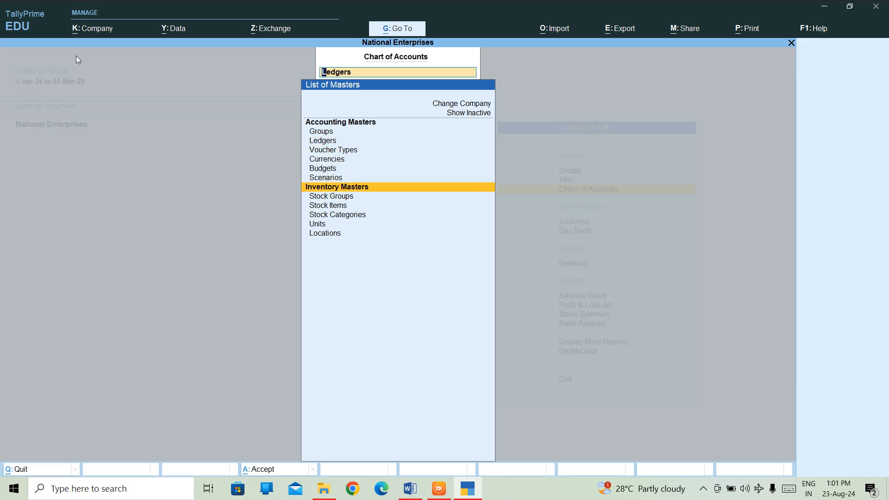
pyautogui.press('Down')
pyautogui.press('Down')
pyautogui.press('Down')
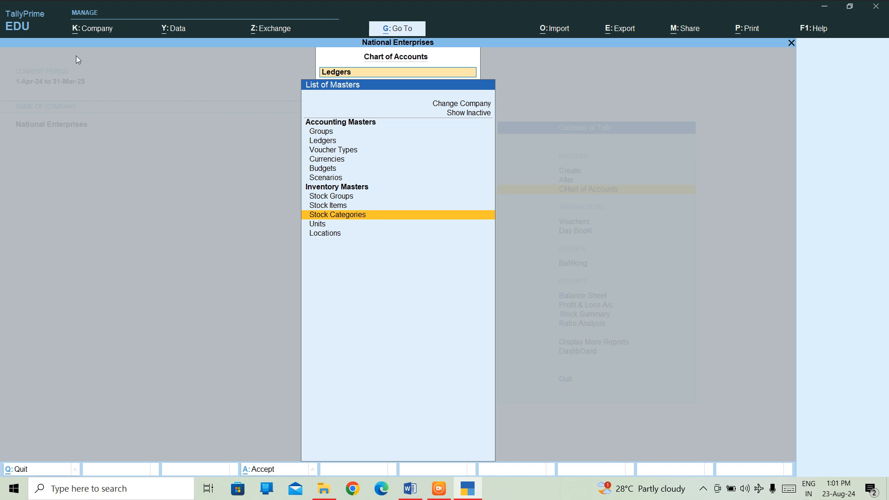
pyautogui.press('Return')
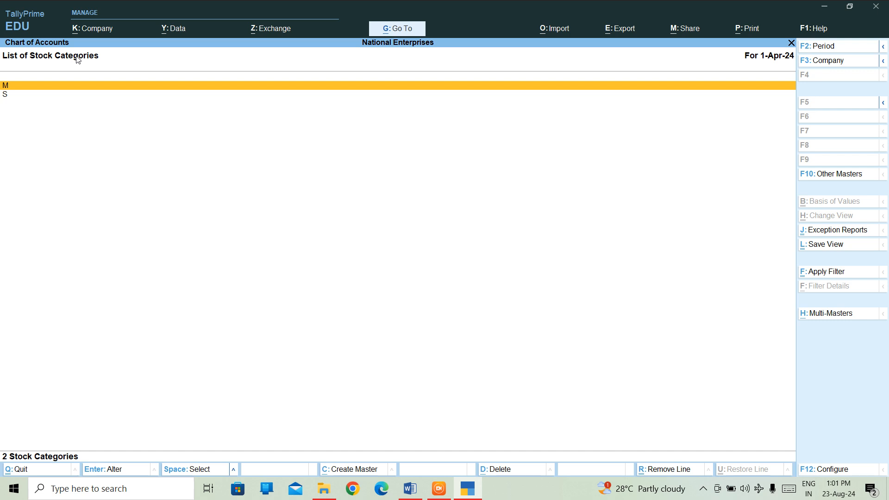
# View the details of stock category M without altering it, and leave the category list
pyautogui.click(47, 88)
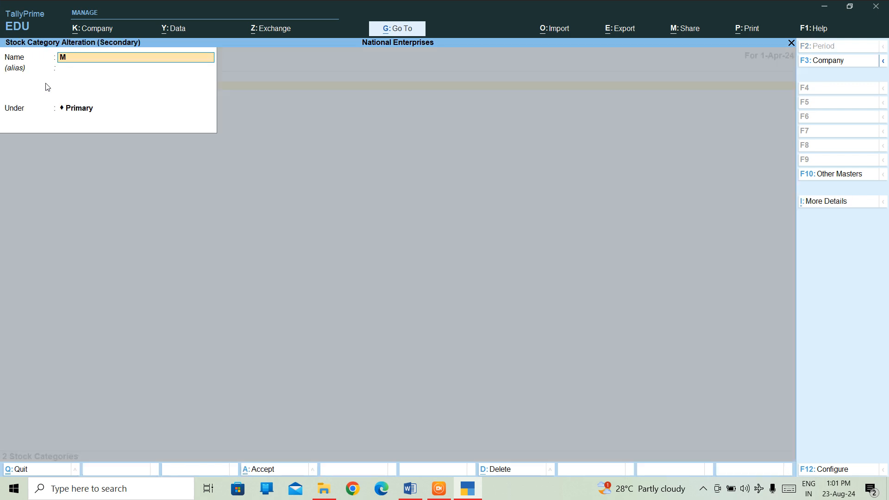
pyautogui.press('Escape')
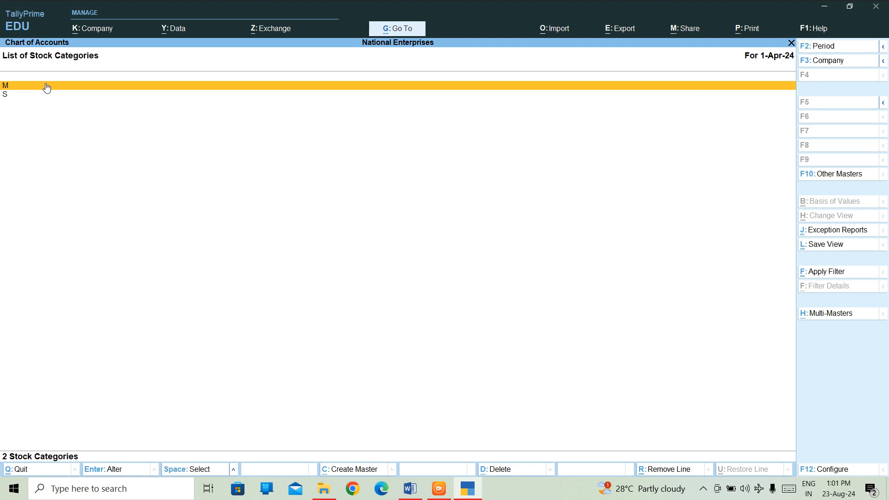
pyautogui.press('Down')
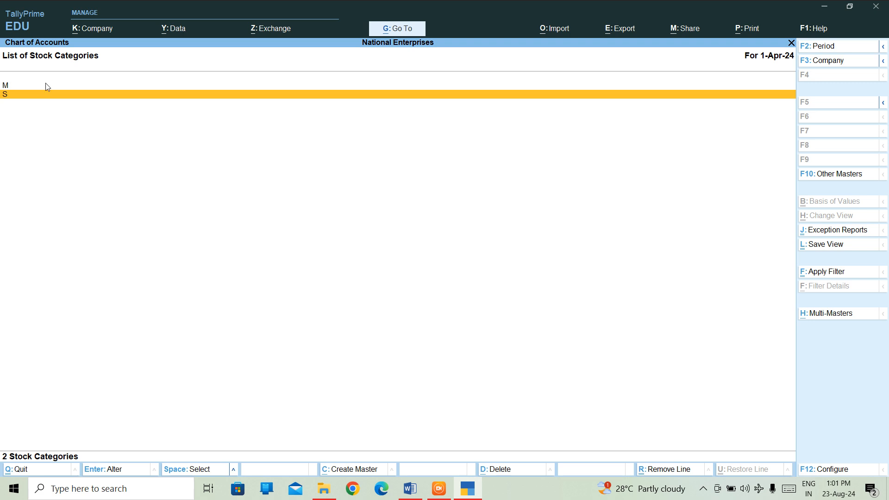
pyautogui.press('Escape')
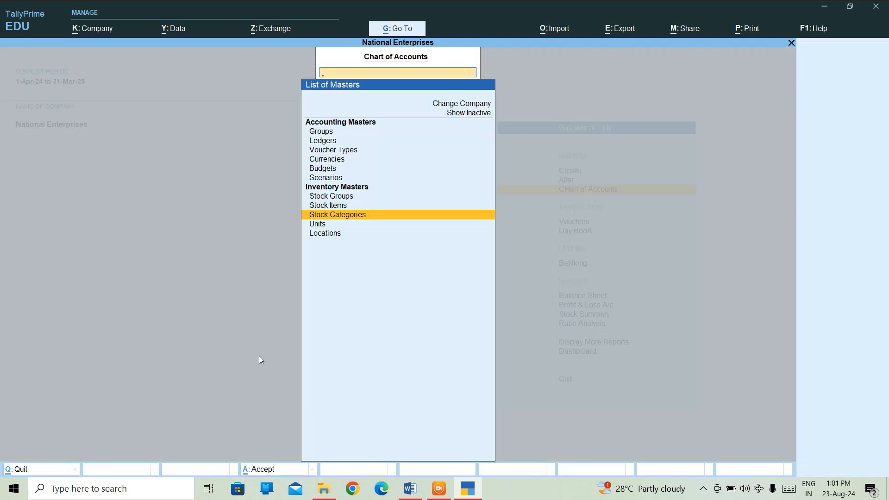
# Check the category of the Levi's trouser in the Word table and return to TallyPrime
pyautogui.click(410, 489)
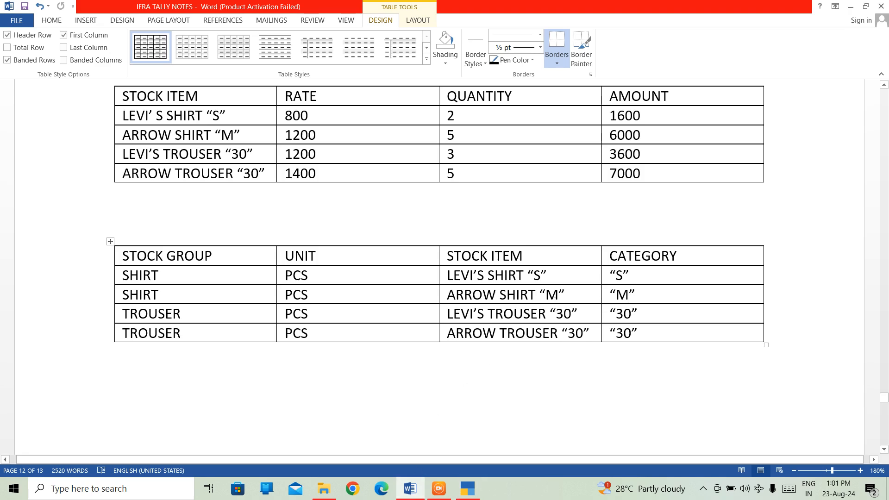
pyautogui.click(614, 318)
pyautogui.click(467, 488)
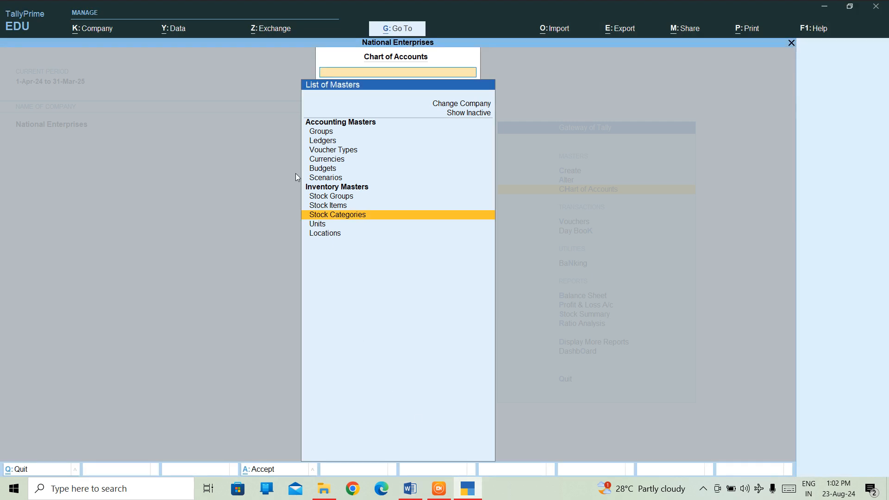
# Create a stock category named 30 under Primary and return to the Gateway of Tally
pyautogui.press('Escape')
pyautogui.press('Up')
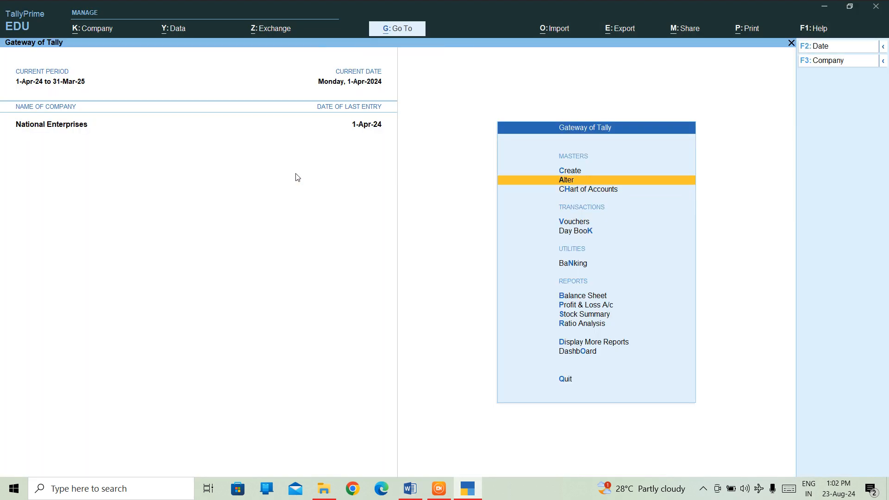
pyautogui.press('Up')
pyautogui.press('Return')
pyautogui.press('Down')
pyautogui.press('Down')
pyautogui.press('Down')
pyautogui.press('Down')
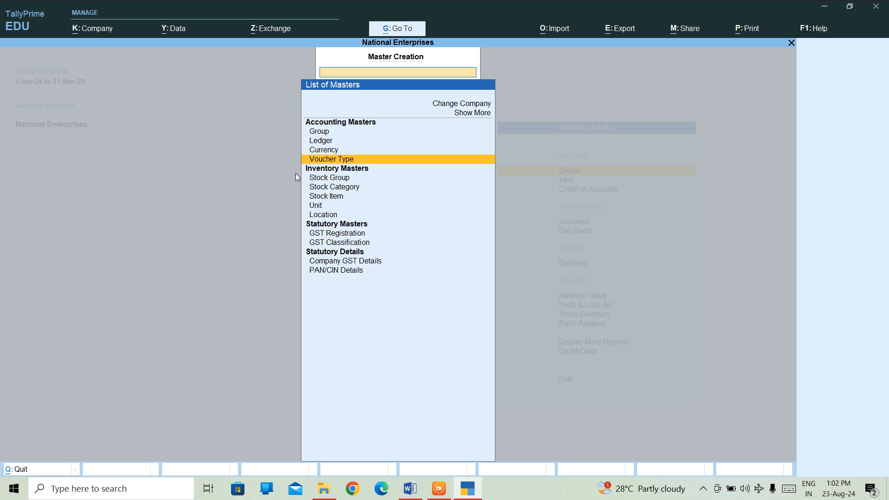
pyautogui.press('Down')
pyautogui.press('Down')
pyautogui.press('Down')
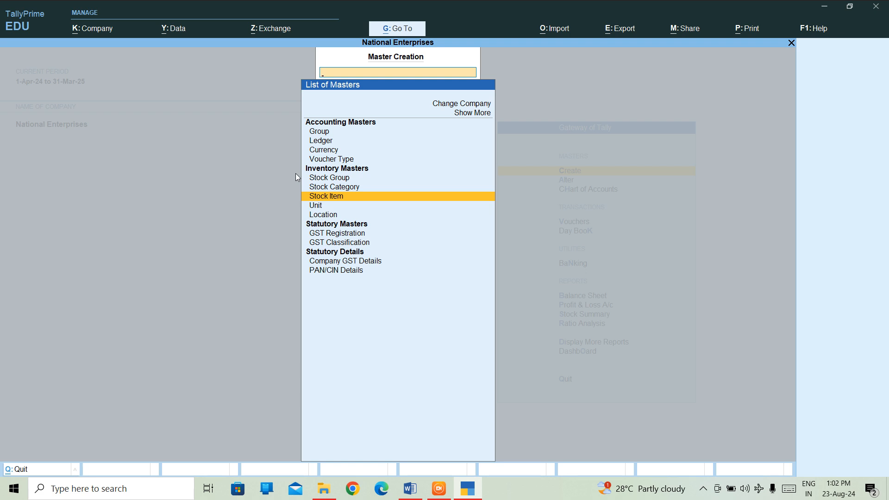
pyautogui.press('Up')
pyautogui.press('Return')
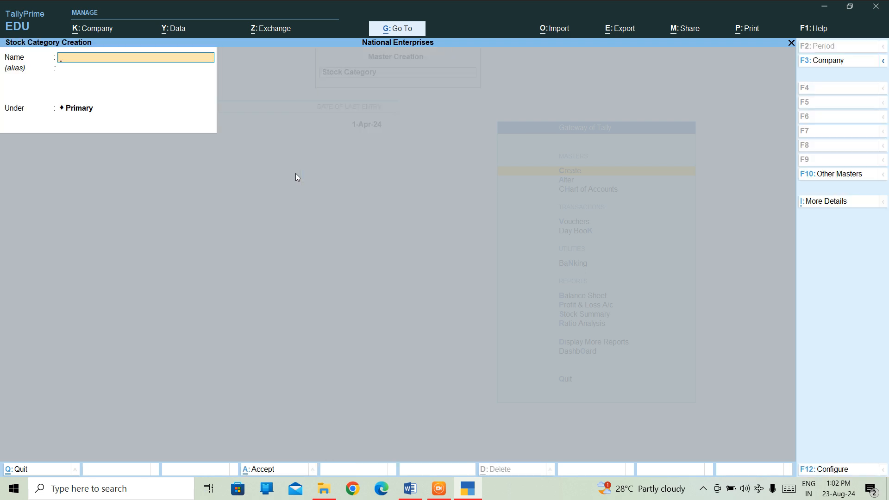
pyautogui.write('3')
pyautogui.press('BackSpace')
pyautogui.press('BackSpace')
pyautogui.press('Escape')
pyautogui.press('y')
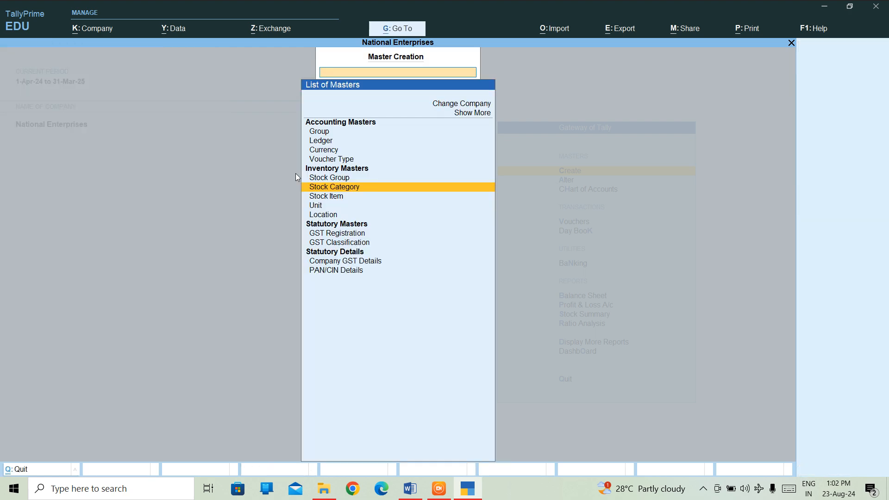
pyautogui.press('Escape')
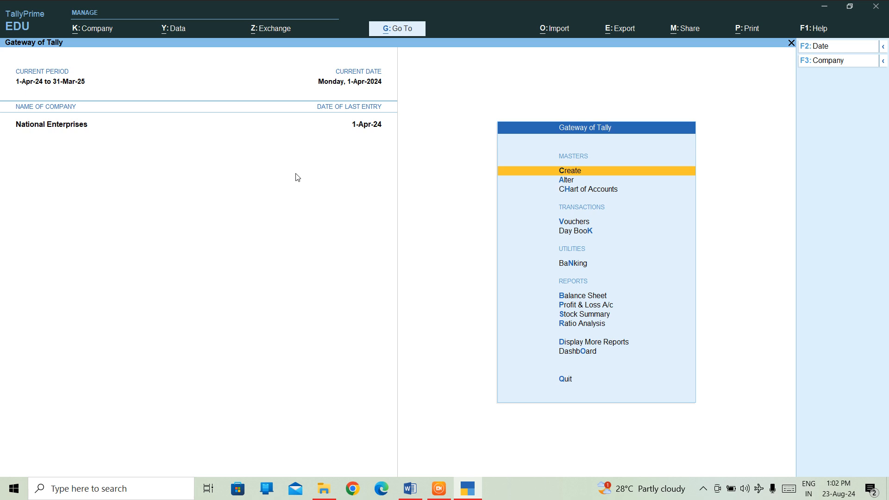
# Reopen the stock categories list in the Chart of Accounts and check the created categories
pyautogui.press('Down')
pyautogui.press('Down')
pyautogui.press('Return')
pyautogui.press('Down')
pyautogui.press('Down')
pyautogui.press('Down')
pyautogui.press('Down')
pyautogui.press('Down')
pyautogui.press('Down')
pyautogui.press('Down')
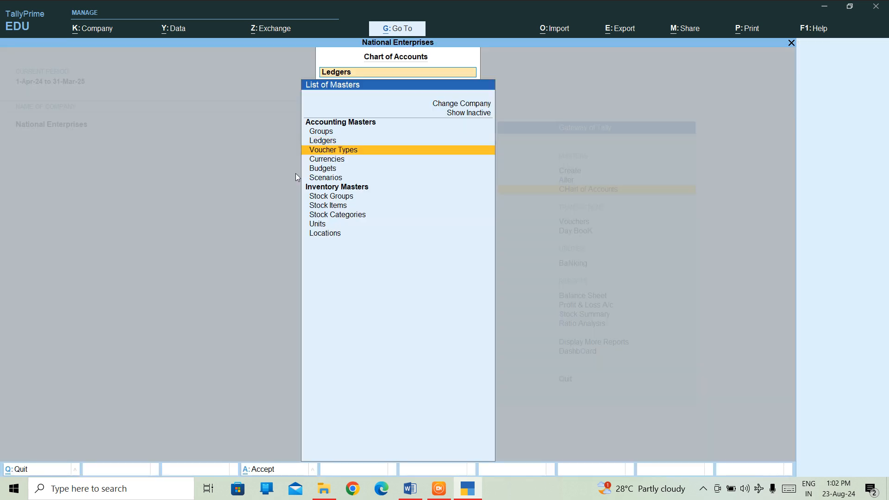
pyautogui.press('Down')
pyautogui.press('Return')
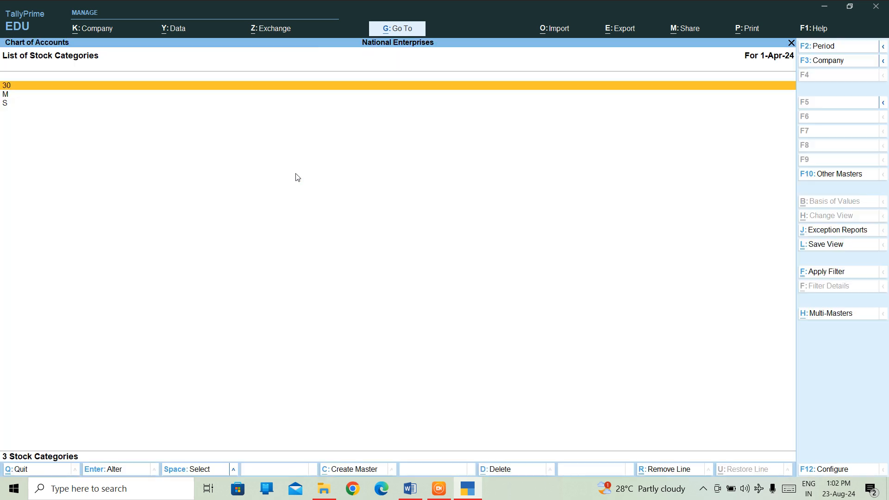
pyautogui.press('Down')
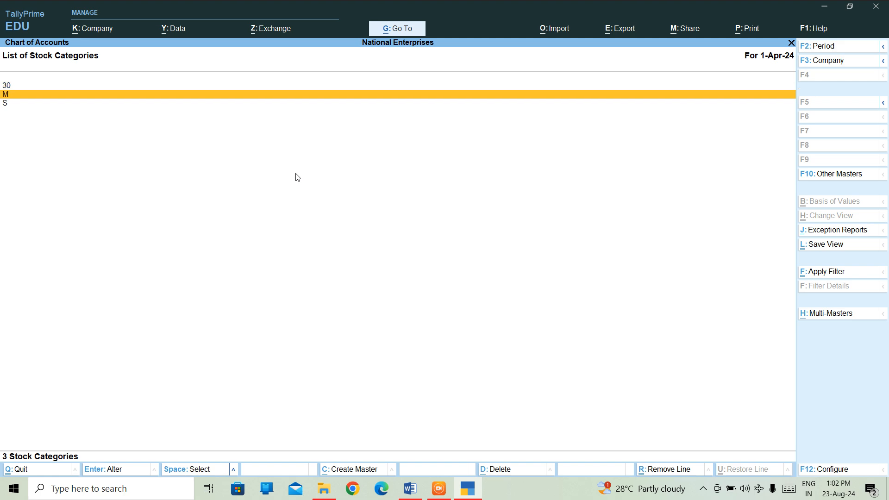
# Leave the stock categories list and open the list of masters for creation
pyautogui.press('Down')
pyautogui.press('Escape')
pyautogui.press('Escape')
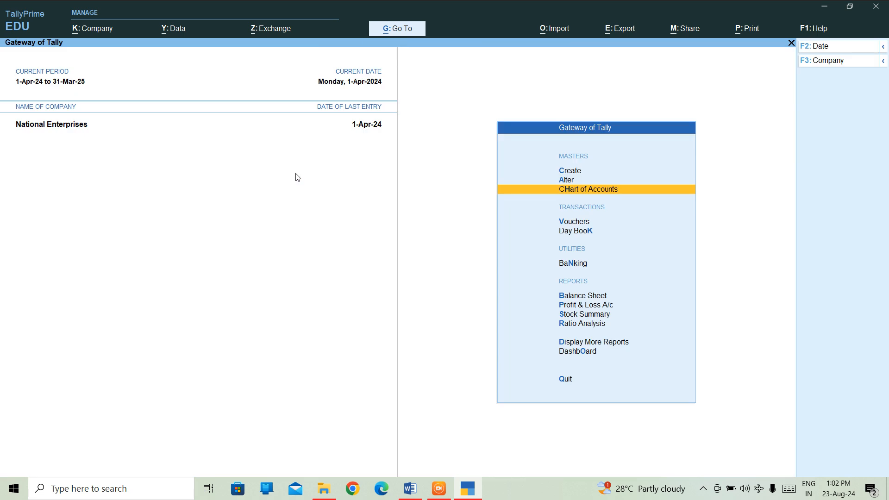
pyautogui.press('Up')
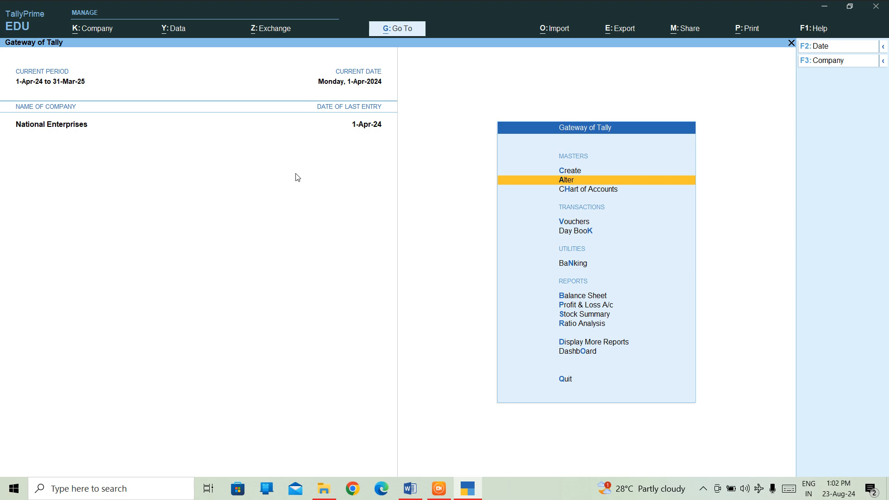
pyautogui.press('Up')
pyautogui.press('Return')
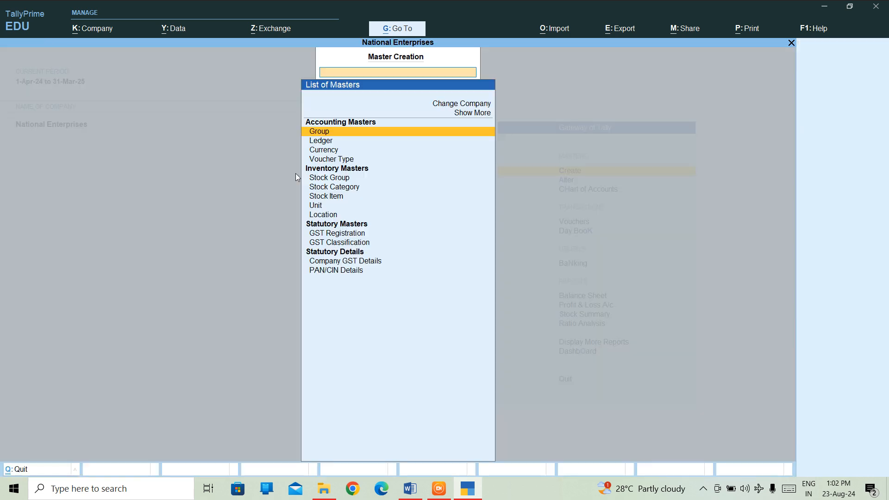
# Check the unit of the stock items in the Word table and return to TallyPrime
pyautogui.click(414, 487)
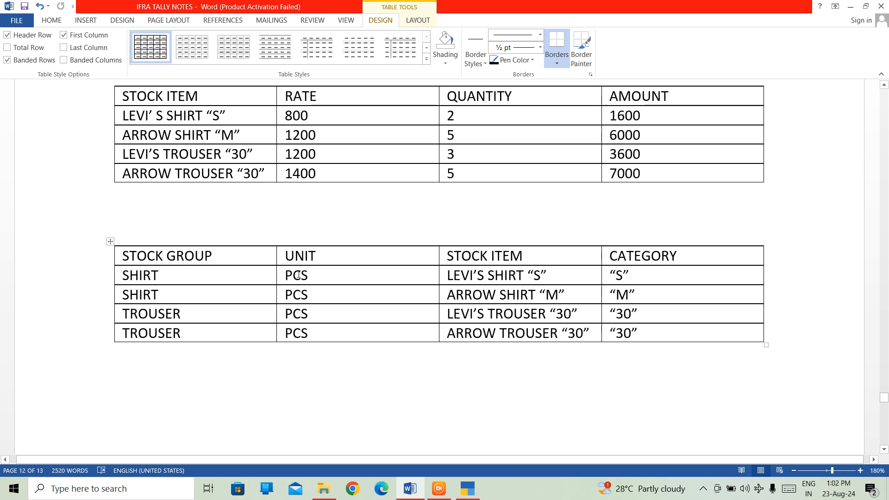
pyautogui.press('Right')
pyautogui.press('Down')
pyautogui.press('Down')
pyautogui.press('Down')
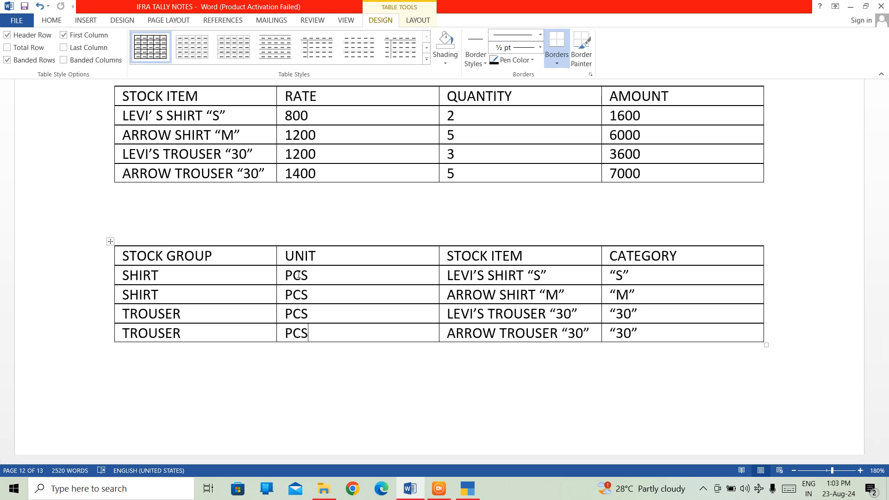
pyautogui.click(475, 495)
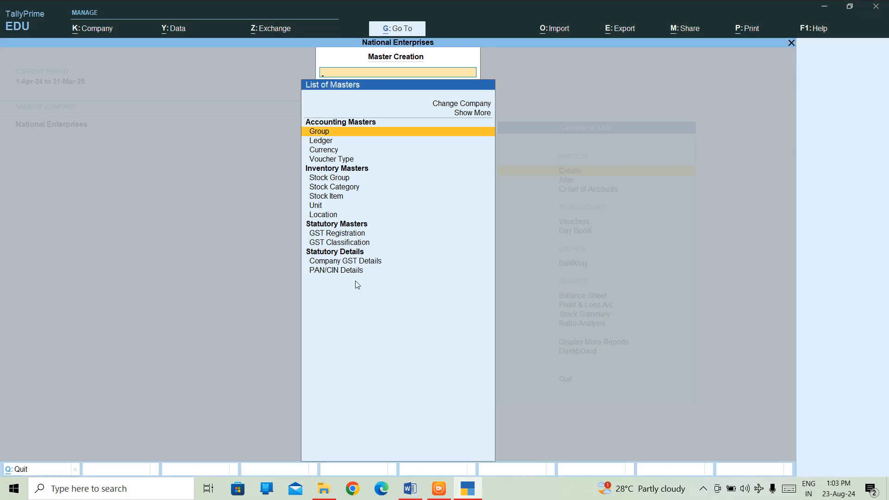
# Start a new simple unit with the symbol PCS and the formal name PIECES
pyautogui.press('Down')
pyautogui.press('Down')
pyautogui.press('Down')
pyautogui.press('Down')
pyautogui.press('Down')
pyautogui.press('Down')
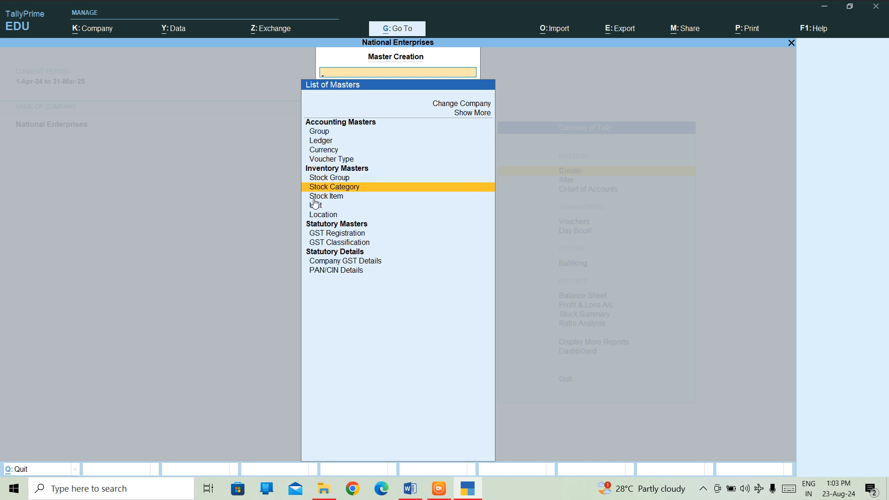
pyautogui.press('Down')
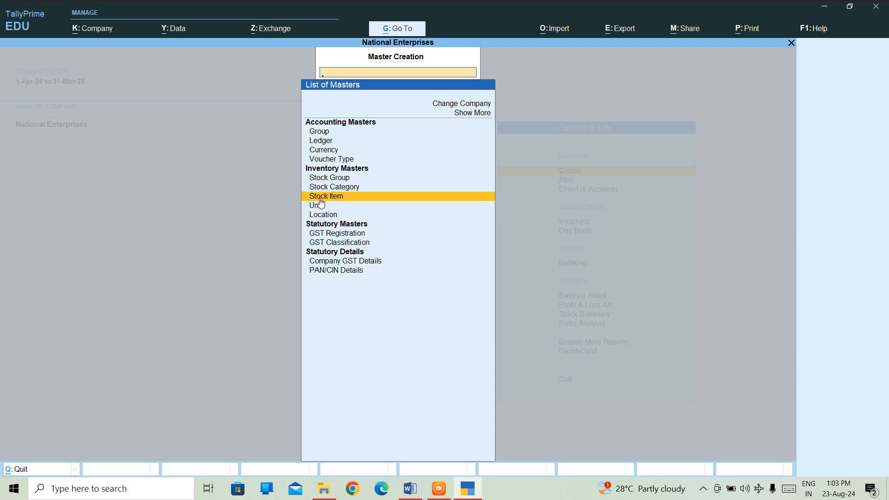
pyautogui.press('Down')
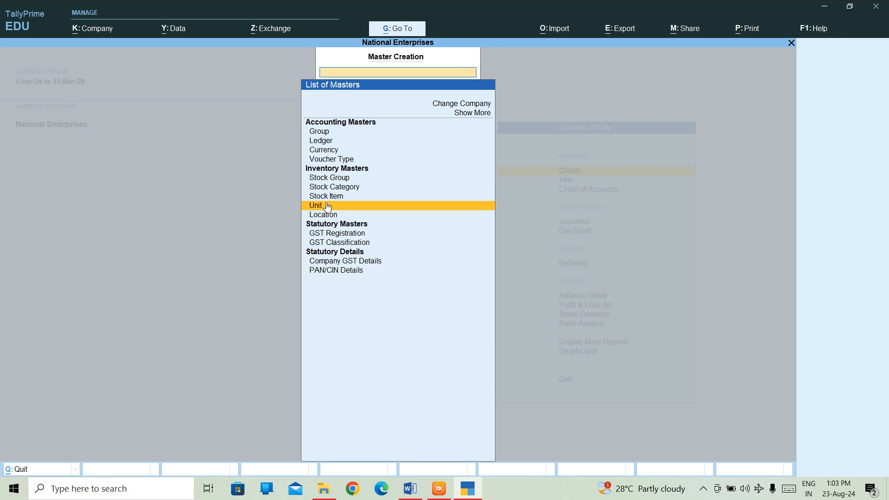
pyautogui.press('Up')
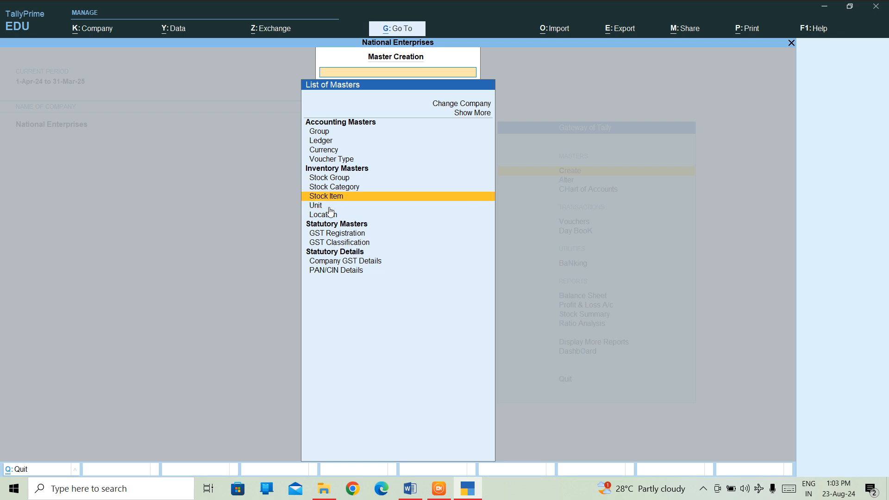
pyautogui.press('Down')
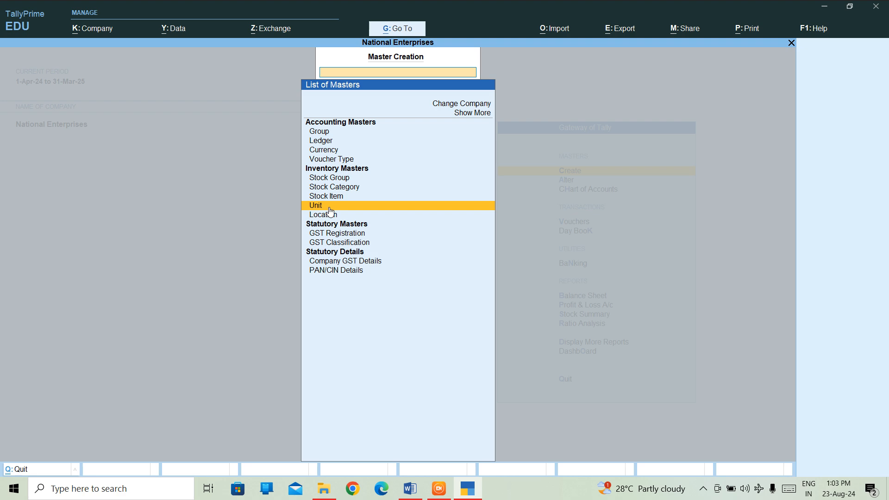
pyautogui.press('Return')
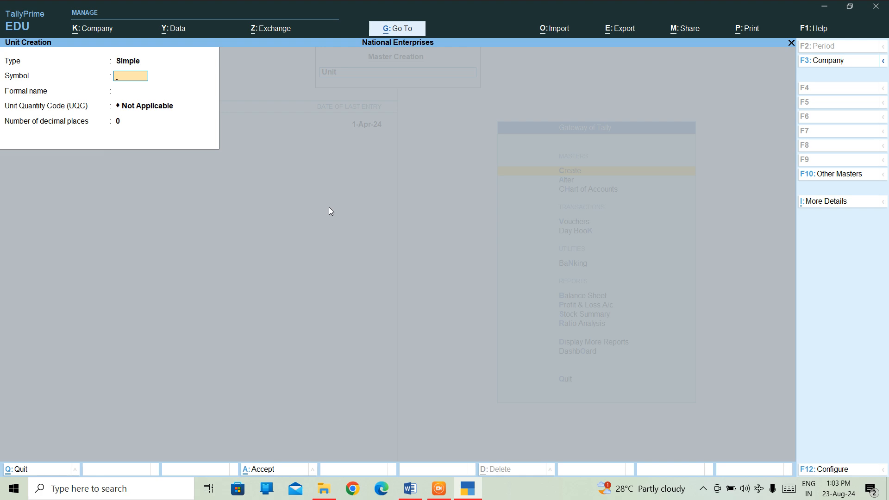
pyautogui.write('PCS')
pyautogui.press('Return')
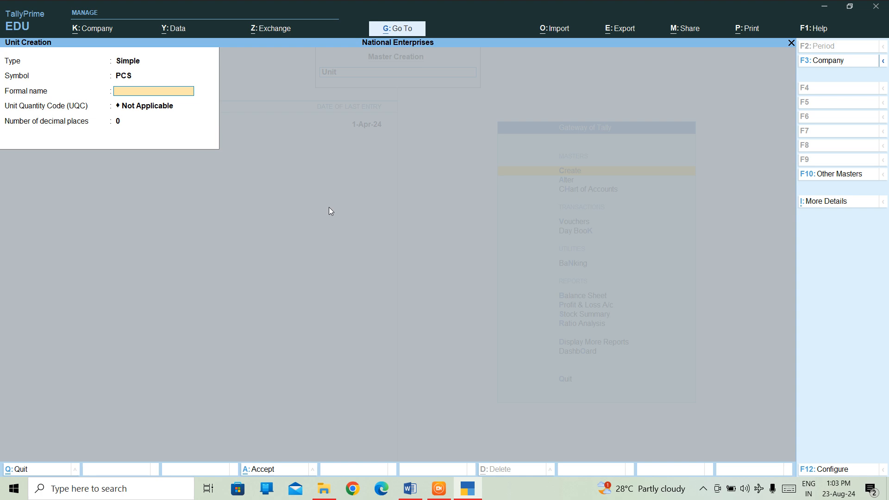
pyautogui.write('PIECES')
pyautogui.press('Return')
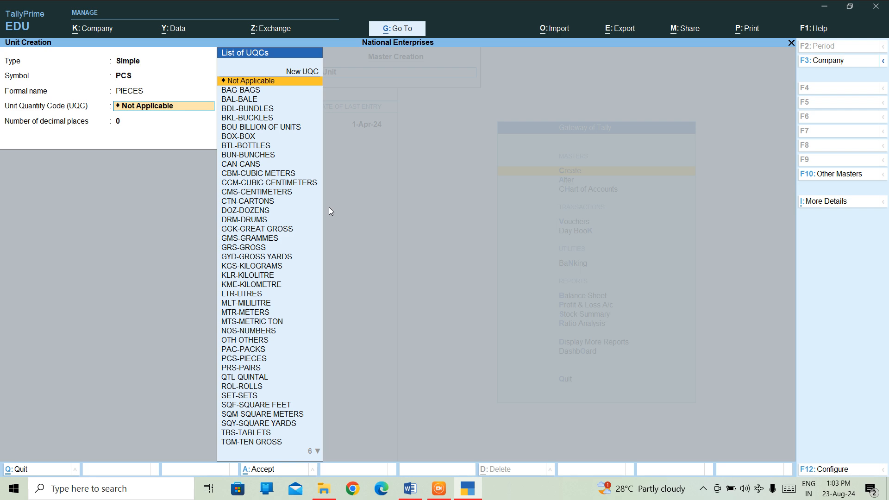
pyautogui.press('Down')
pyautogui.press('Down')
pyautogui.press('Down')
pyautogui.press('Down')
pyautogui.press('Down')
pyautogui.press('Down')
pyautogui.press('Down')
pyautogui.press('Down')
pyautogui.press('Down')
pyautogui.press('Down')
pyautogui.press('Down')
pyautogui.press('Down')
pyautogui.press('Down')
pyautogui.press('Down')
pyautogui.write('P')
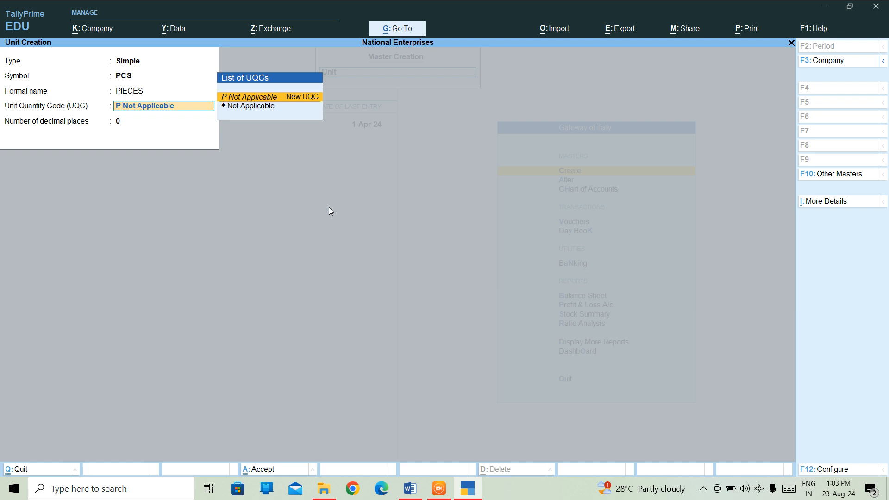
pyautogui.press('BackSpace')
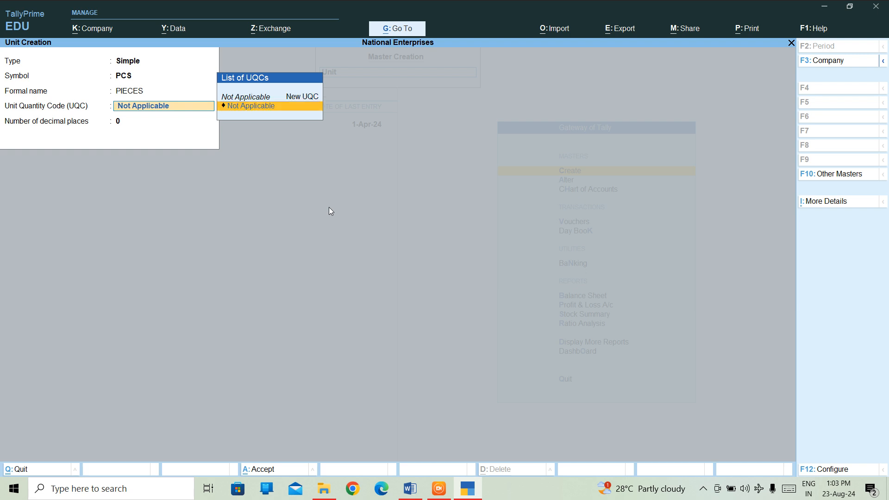
pyautogui.press('Up')
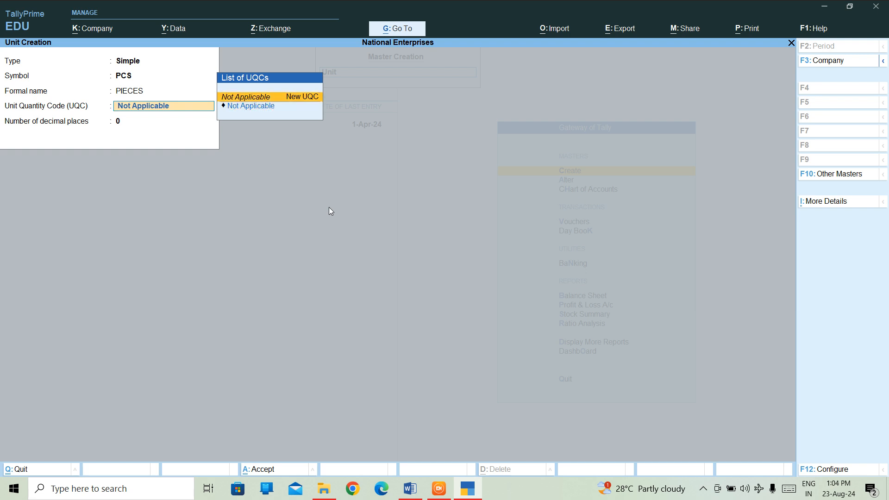
pyautogui.press('Return')
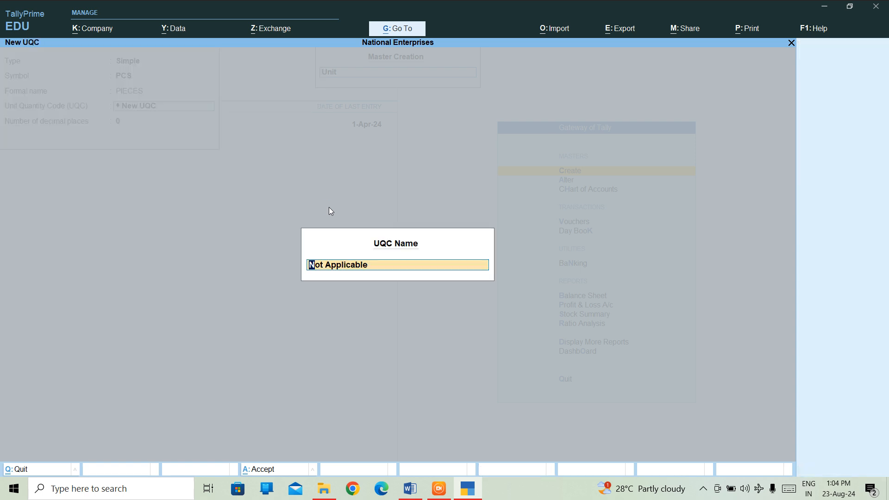
pyautogui.press('Escape')
pyautogui.press('Escape')
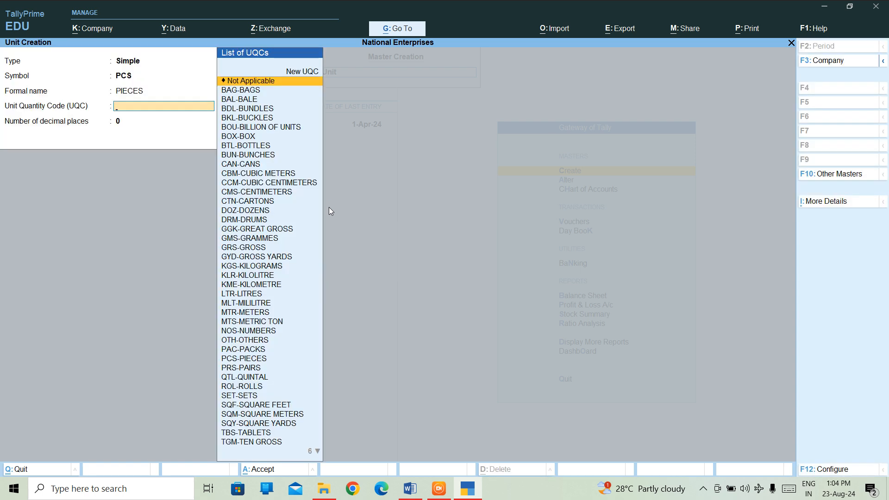
# Set the Unit Quantity Code to PCS-PIECES, save the unit with 0 decimal places, and return to the Gateway of Tally
pyautogui.press('Down')
pyautogui.press('Down')
pyautogui.press('Down')
pyautogui.press('Down')
pyautogui.press('Down')
pyautogui.press('Down')
pyautogui.press('Down')
pyautogui.press('Down')
pyautogui.press('Down')
pyautogui.press('Down')
pyautogui.press('Down')
pyautogui.press('Down')
pyautogui.press('Down')
pyautogui.press('Down')
pyautogui.press('Down')
pyautogui.press('Down')
pyautogui.press('Down')
pyautogui.press('Down')
pyautogui.press('Down')
pyautogui.press('Down')
pyautogui.press('Down')
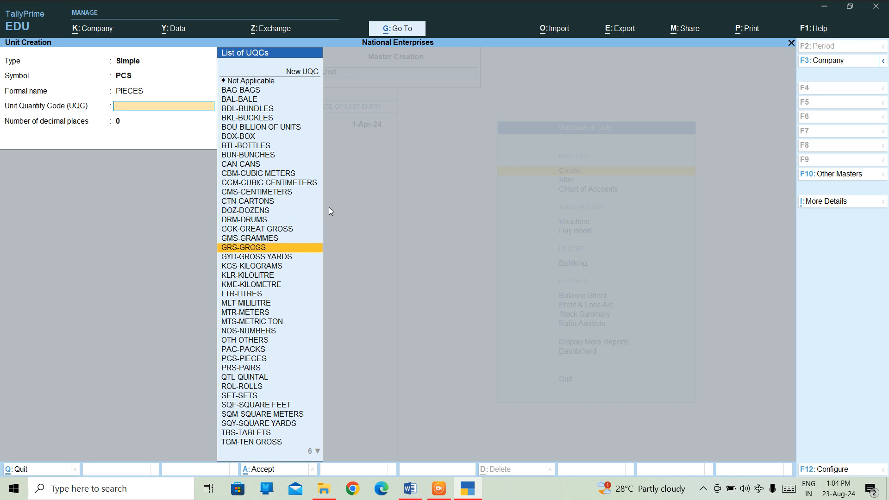
pyautogui.press('Down')
pyautogui.press('Down')
pyautogui.press('Down')
pyautogui.press('Down')
pyautogui.press('Down')
pyautogui.press('Down')
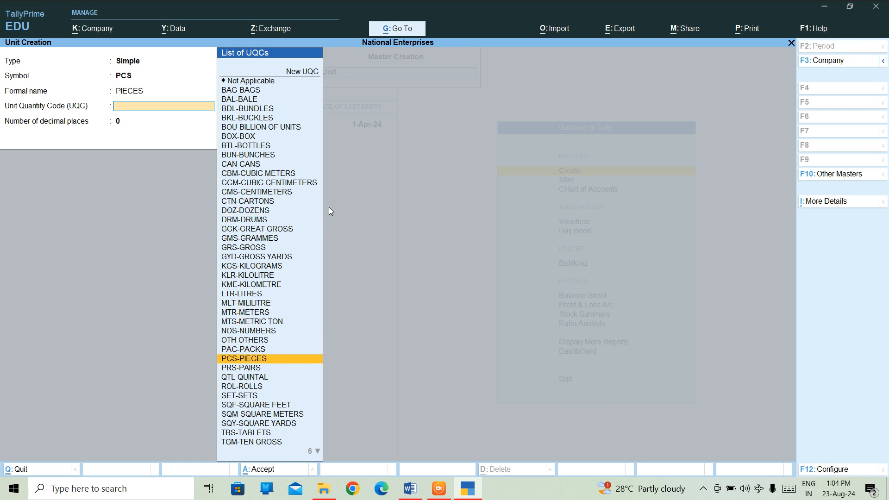
pyautogui.press('Return')
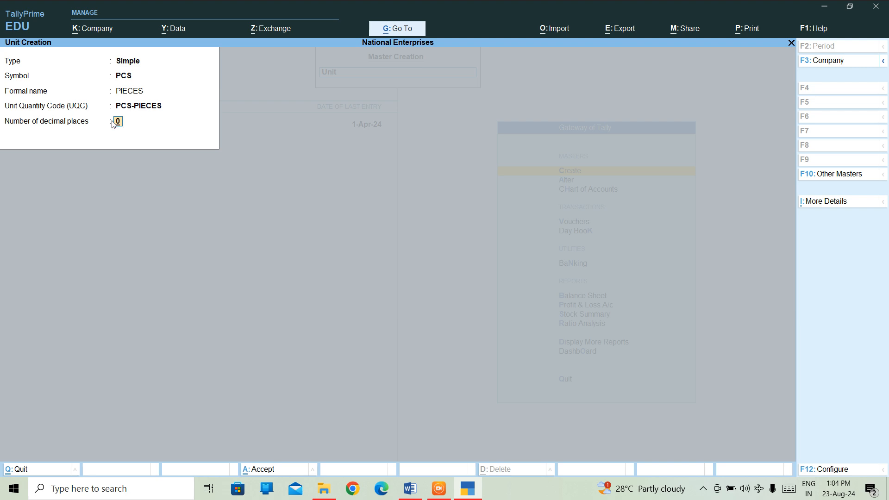
pyautogui.press('Return')
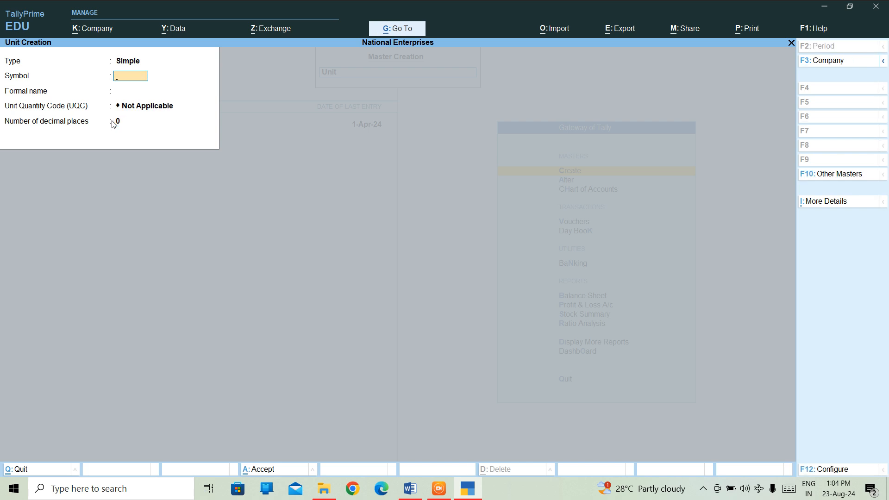
pyautogui.press('Escape')
pyautogui.press('Escape')
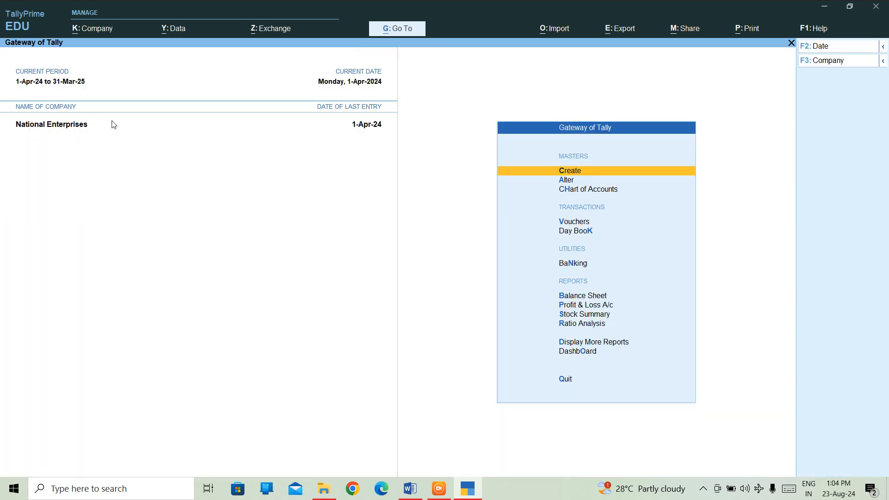
# Open the list of units in the Chart of Accounts and check the created unit
pyautogui.press('Down')
pyautogui.press('Down')
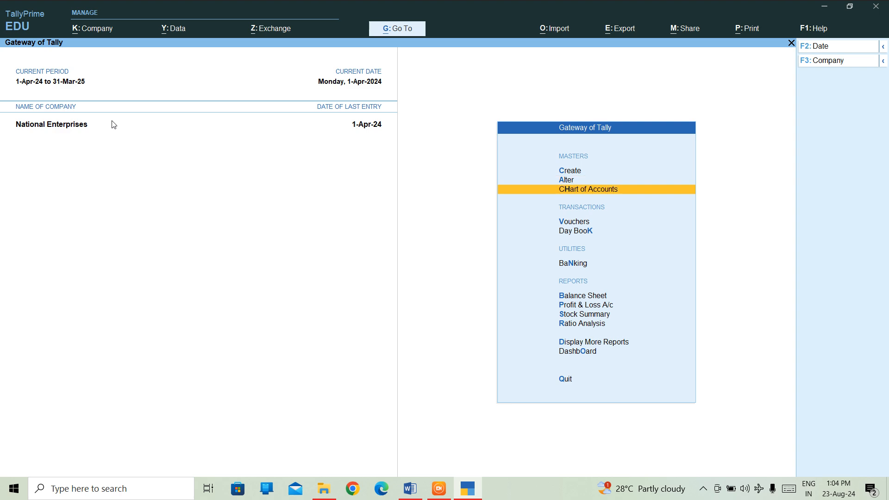
pyautogui.press('Return')
pyautogui.press('Down')
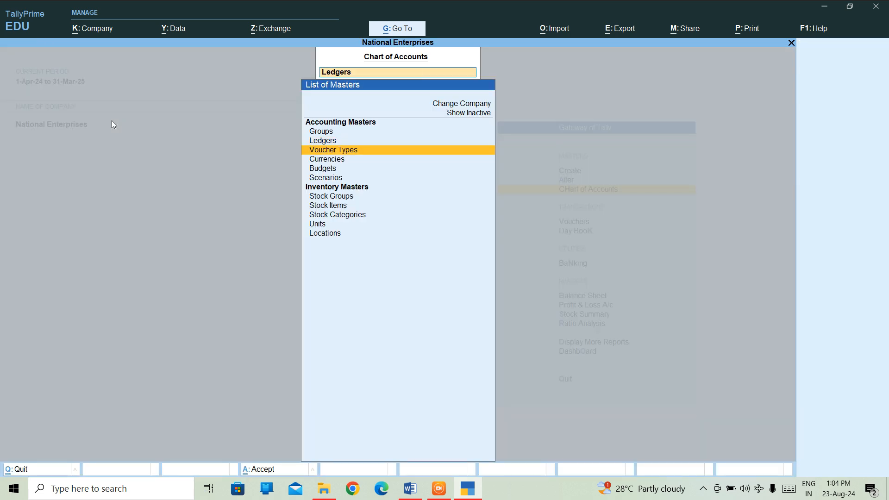
pyautogui.press('Down')
pyautogui.press('Down')
pyautogui.press('Down')
pyautogui.press('Down')
pyautogui.press('Down')
pyautogui.press('Down')
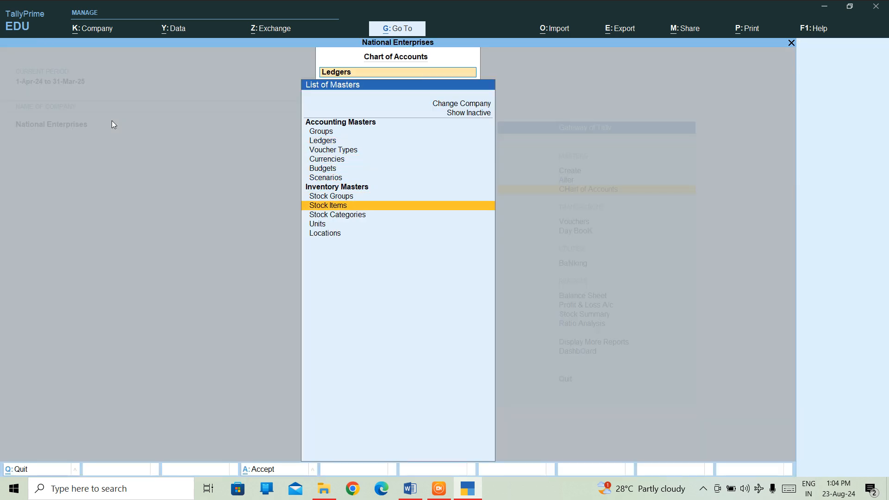
pyautogui.press('Down')
pyautogui.press('Return')
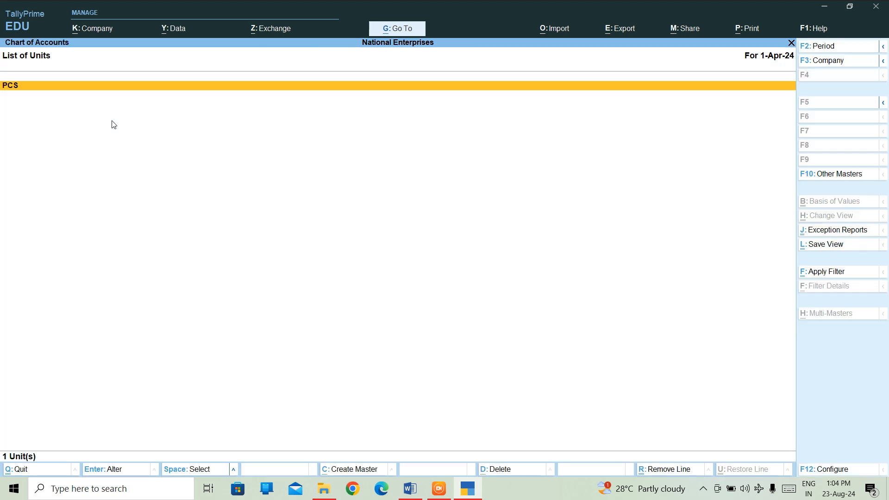
# Try clearing the symbol of the PCS unit, discard the alteration, and return to the Gateway of Tally
pyautogui.click(4, 88)
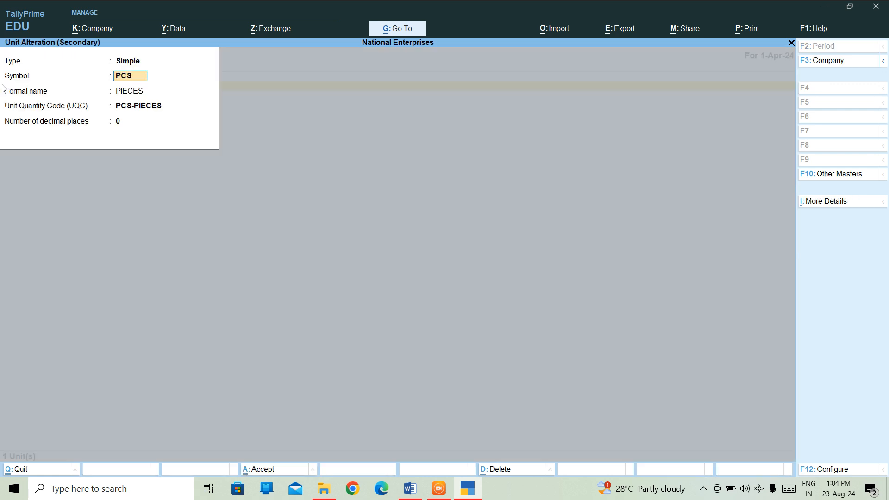
pyautogui.press('ctrl')
pyautogui.press('BackSpace')
pyautogui.press('BackSpace')
pyautogui.press('BackSpace')
pyautogui.press('Escape')
pyautogui.press('y')
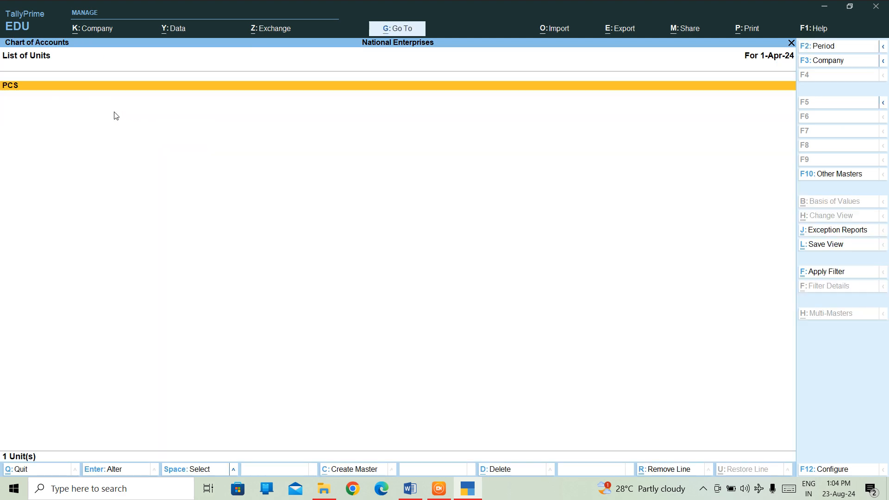
pyautogui.press('Escape')
pyautogui.press('Escape')
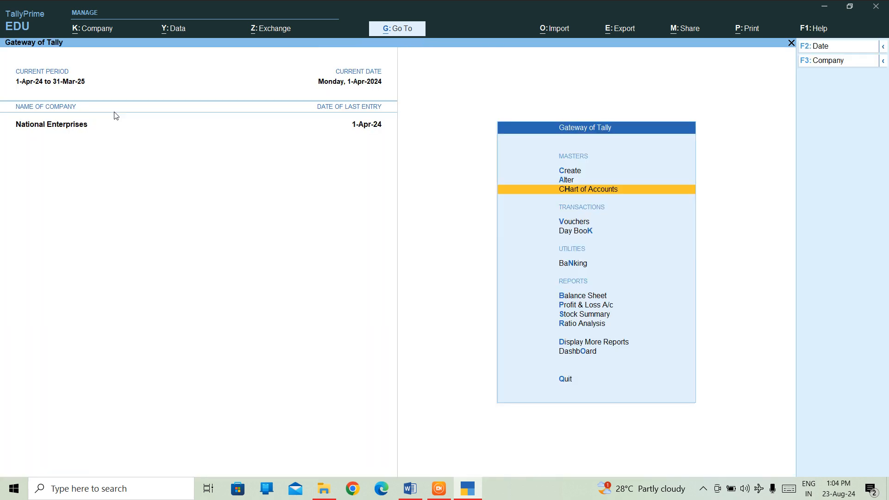
# Start a new simple unit with the symbol PKT and the formal name PACKET
pyautogui.press('Up')
pyautogui.press('Up')
pyautogui.press('Return')
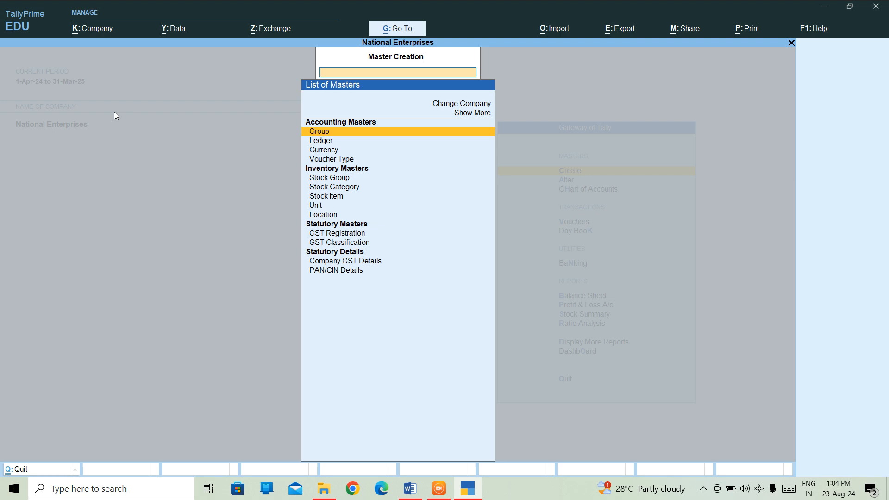
pyautogui.press('Down')
pyautogui.press('Down')
pyautogui.press('Down')
pyautogui.press('Down')
pyautogui.press('Down')
pyautogui.press('Down')
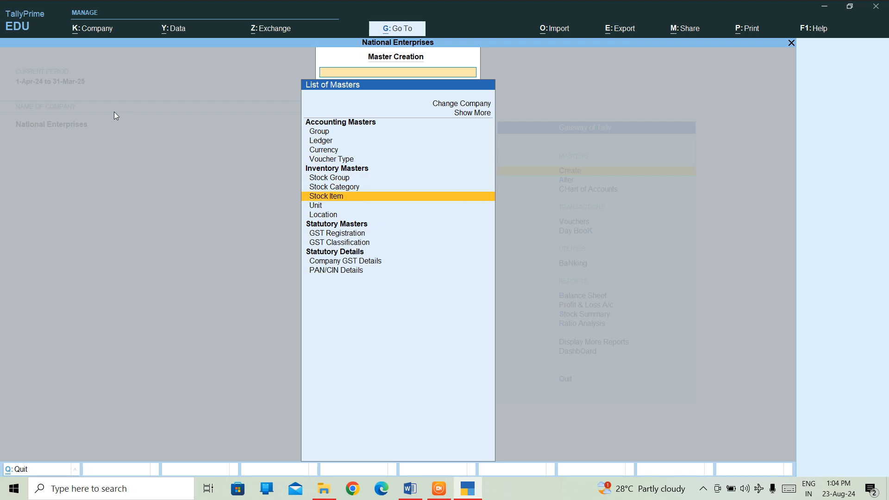
pyautogui.press('Down')
pyautogui.press('Return')
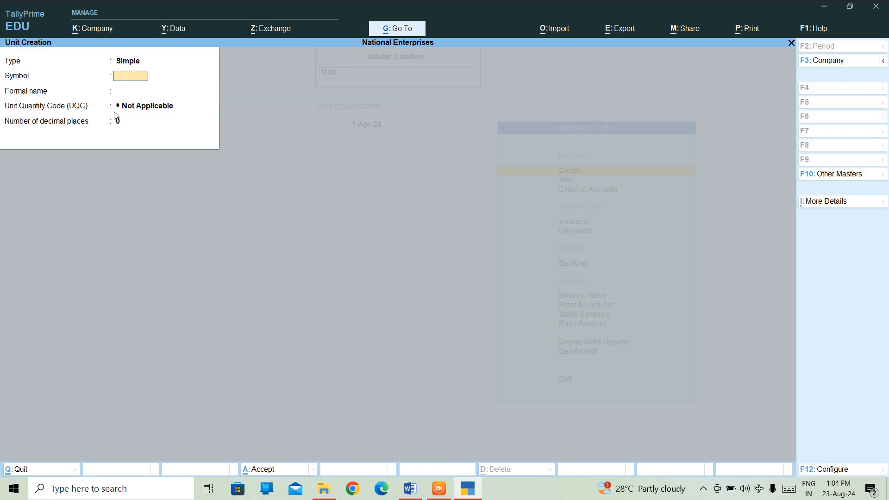
pyautogui.write('PKT')
pyautogui.press('Return')
pyautogui.write('PACKET')
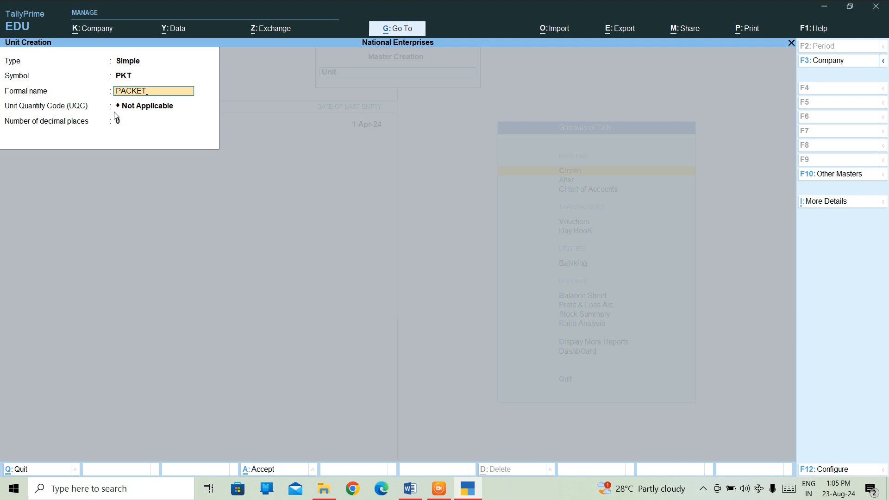
pyautogui.press('Return')
# Set the Unit Quantity Code of the PKT unit to PAC-PACKS
pyautogui.press('Down')
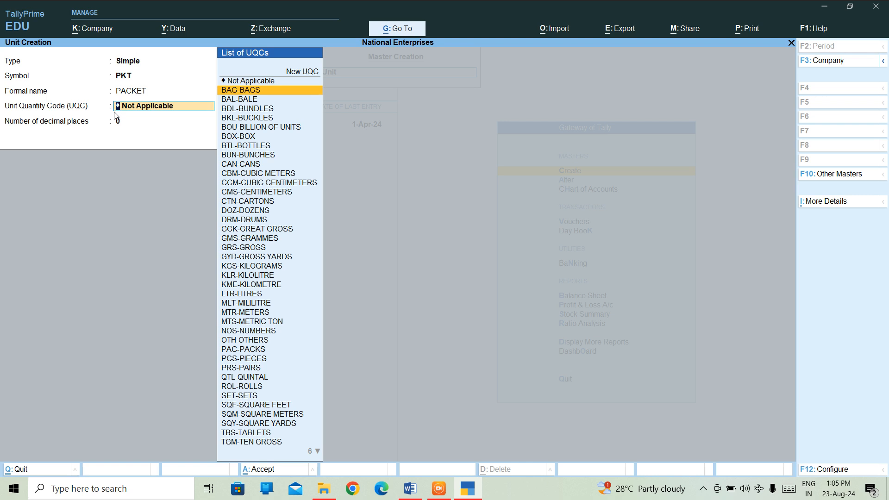
pyautogui.press('Down')
pyautogui.press('Down')
pyautogui.press('Down')
pyautogui.press('Down')
pyautogui.press('Down')
pyautogui.press('Down')
pyautogui.press('Down')
pyautogui.press('Down')
pyautogui.press('Down')
pyautogui.press('Down')
pyautogui.press('Down')
pyautogui.press('Down')
pyautogui.press('Down')
pyautogui.press('Down')
pyautogui.press('Down')
pyautogui.press('Down')
pyautogui.press('Down')
pyautogui.press('Down')
pyautogui.press('Down')
pyautogui.press('Down')
pyautogui.press('Down')
pyautogui.press('Down')
pyautogui.press('Down')
pyautogui.press('Down')
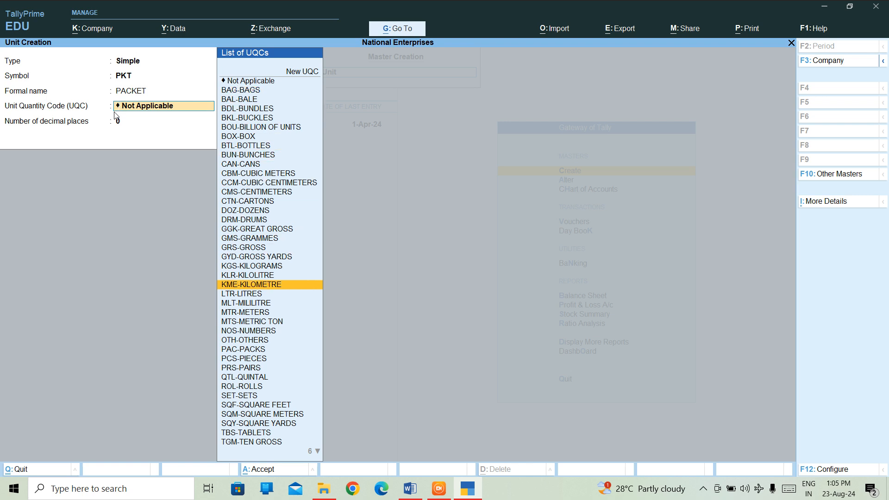
pyautogui.press('Down')
pyautogui.press('Down')
pyautogui.press('Down')
pyautogui.press('Down')
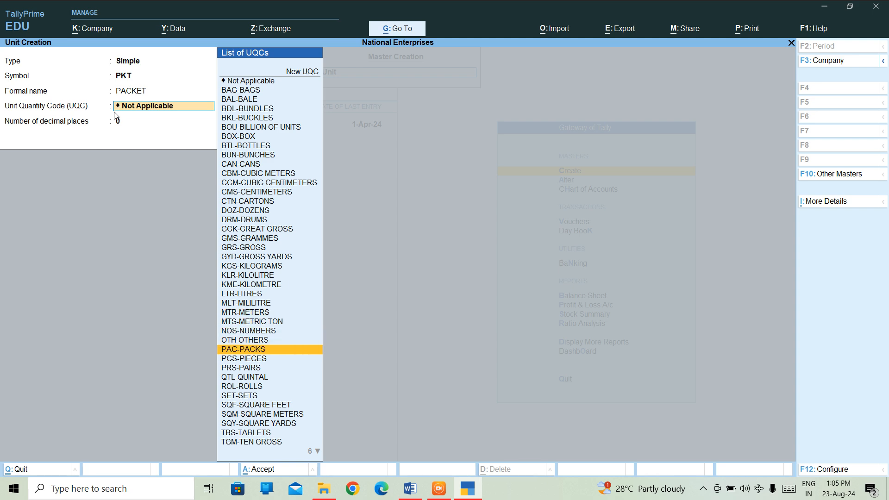
pyautogui.press('Return')
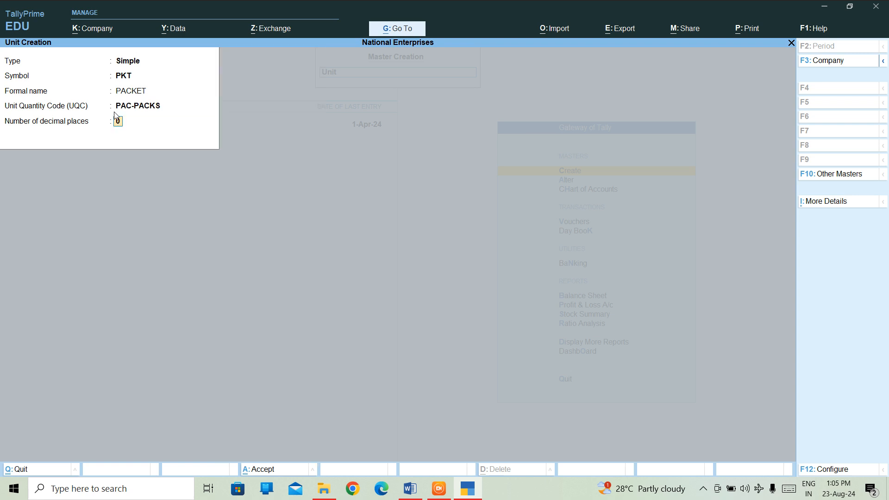
# Reset the PKT unit's Unit Quantity Code to Not Applicable and save the unit with 0 decimal places
pyautogui.press('BackSpace')
pyautogui.press('Up')
pyautogui.press('Up')
pyautogui.press('Up')
pyautogui.press('Up')
pyautogui.press('Up')
pyautogui.press('Up')
pyautogui.press('Up')
pyautogui.press('Up')
pyautogui.press('Up')
pyautogui.press('Up')
pyautogui.press('Up')
pyautogui.press('Up')
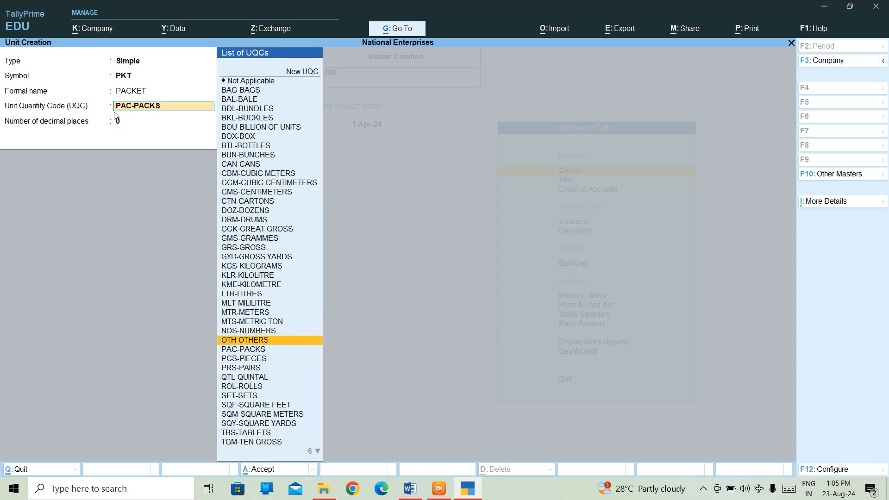
pyautogui.press('Up')
pyautogui.press('Up')
pyautogui.press('Up')
pyautogui.press('Up')
pyautogui.press('Up')
pyautogui.press('Up')
pyautogui.press('Up')
pyautogui.press('Up')
pyautogui.press('Up')
pyautogui.press('Up')
pyautogui.press('Up')
pyautogui.press('Up')
pyautogui.press('Up')
pyautogui.press('Up')
pyautogui.press('Up')
pyautogui.press('Up')
pyautogui.press('Up')
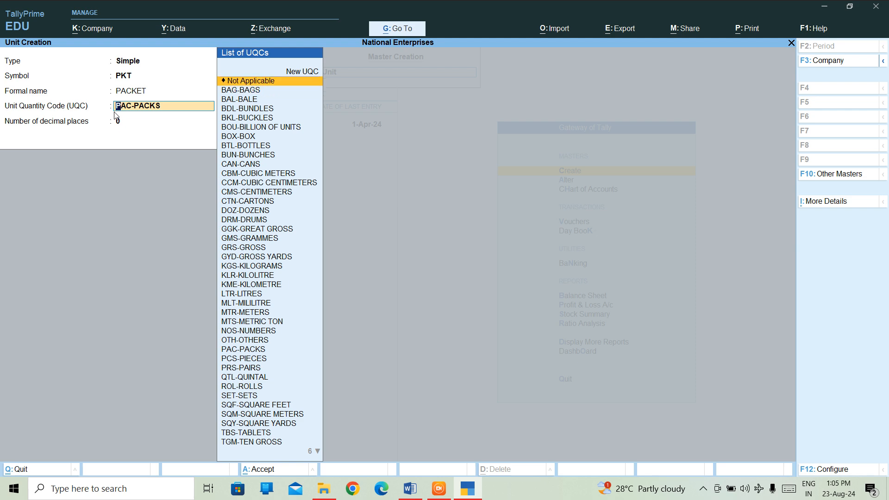
pyautogui.press('Return')
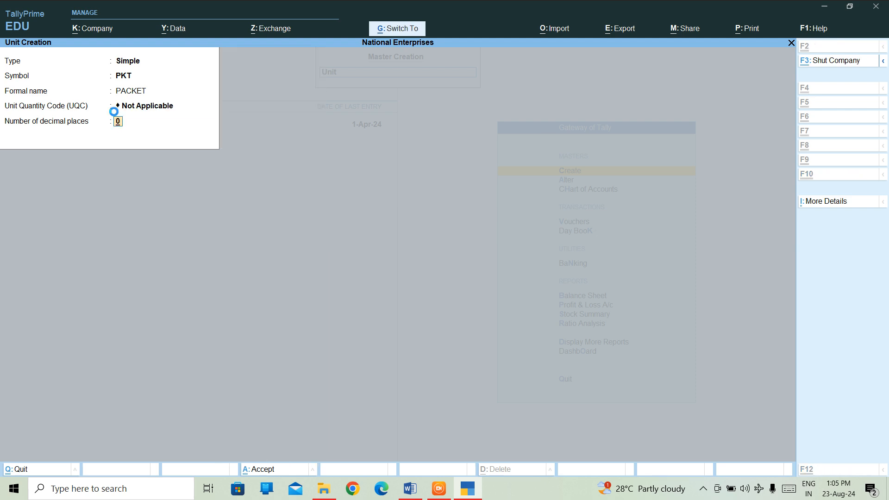
pyautogui.press('Return')
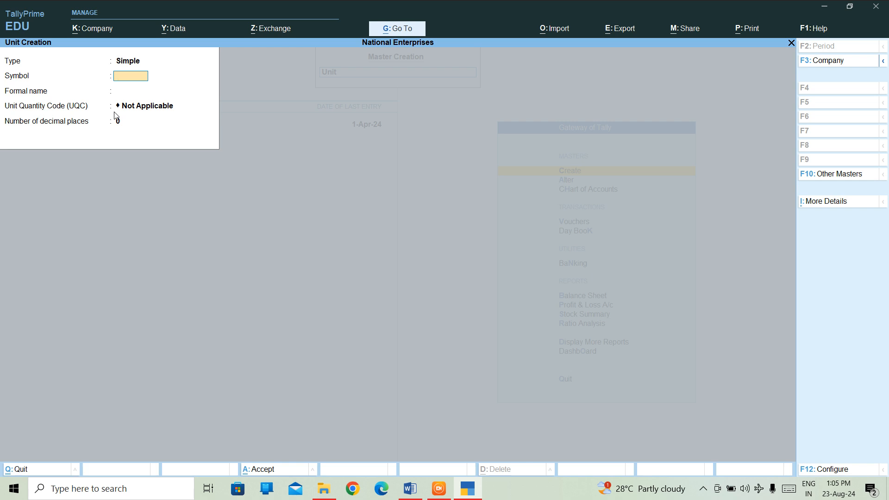
# Give the next simple unit the symbol KG and the formal name KILOGRAM
pyautogui.write('KG')
pyautogui.press('Return')
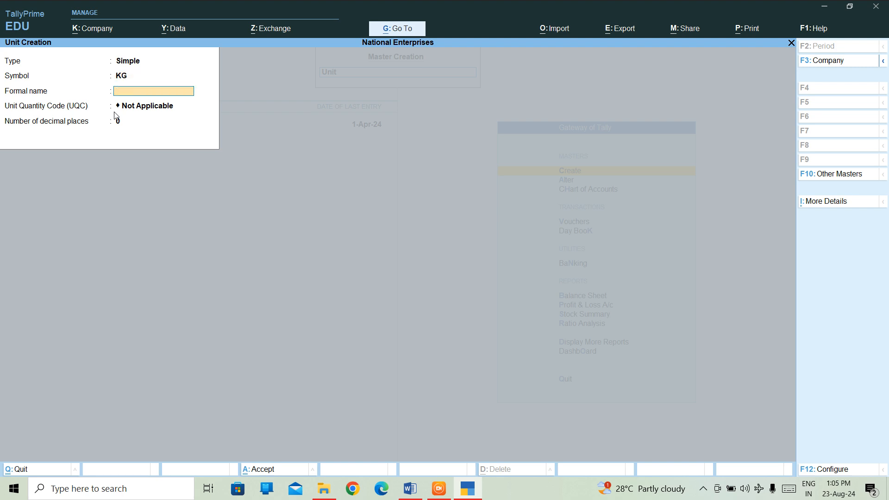
pyautogui.write('L')
pyautogui.write('KILOGRA')
pyautogui.write('M')
pyautogui.press('Return')
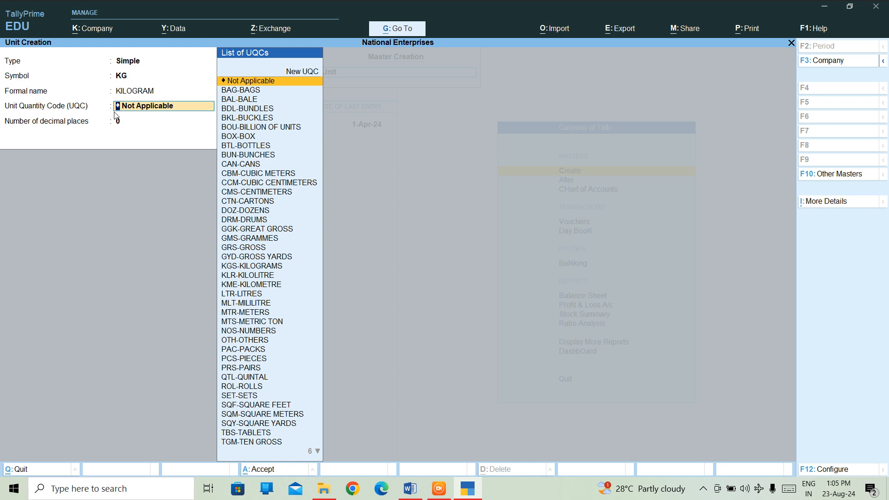
# Set the Unit Quantity Code to KGS-KILOGRAMS, save the KG unit with 0 decimal places, and leave unit creation
pyautogui.write('K')
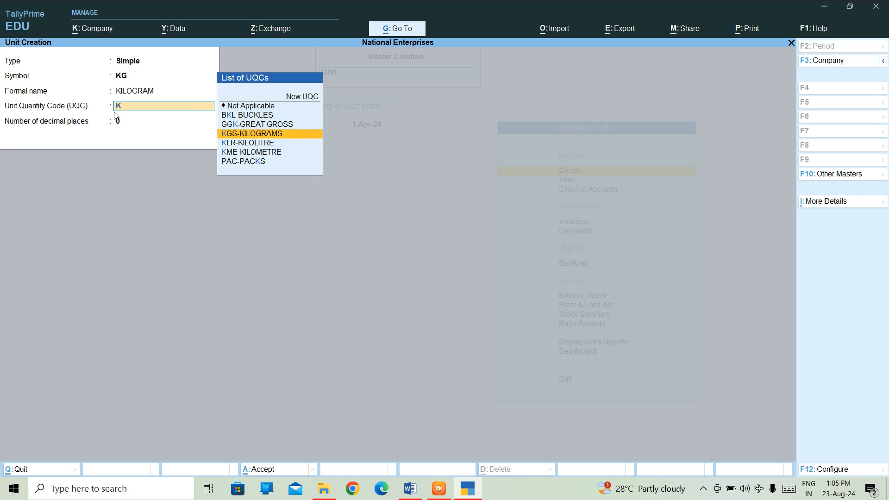
pyautogui.press('Return')
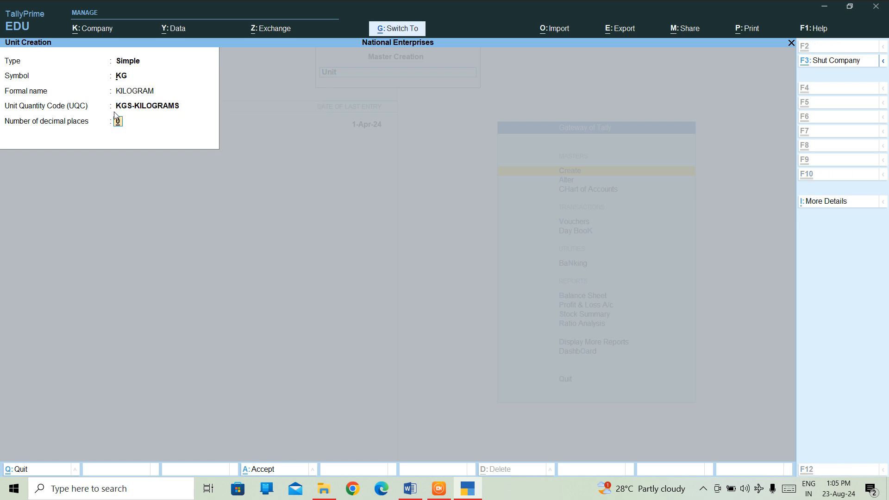
pyautogui.hotkey('ctrl', 'a')
pyautogui.press('Escape')
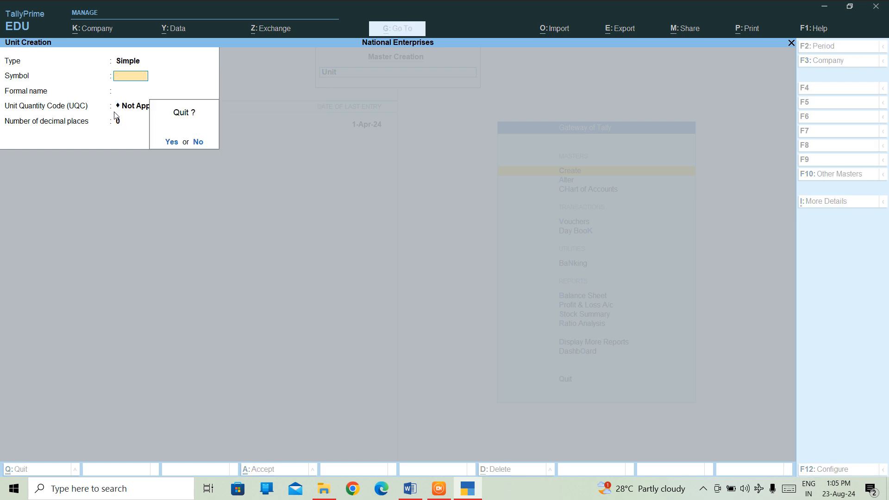
pyautogui.press('Return')
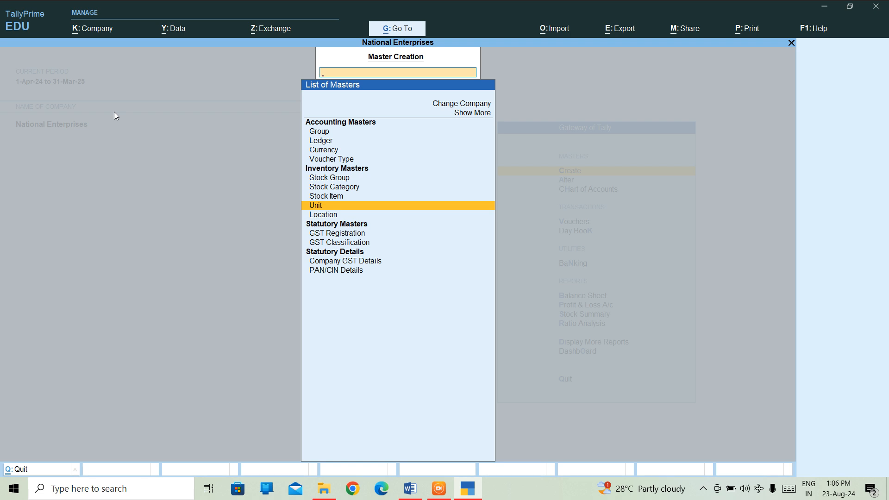
pyautogui.press('Up')
pyautogui.press('Up')
pyautogui.press('Up')
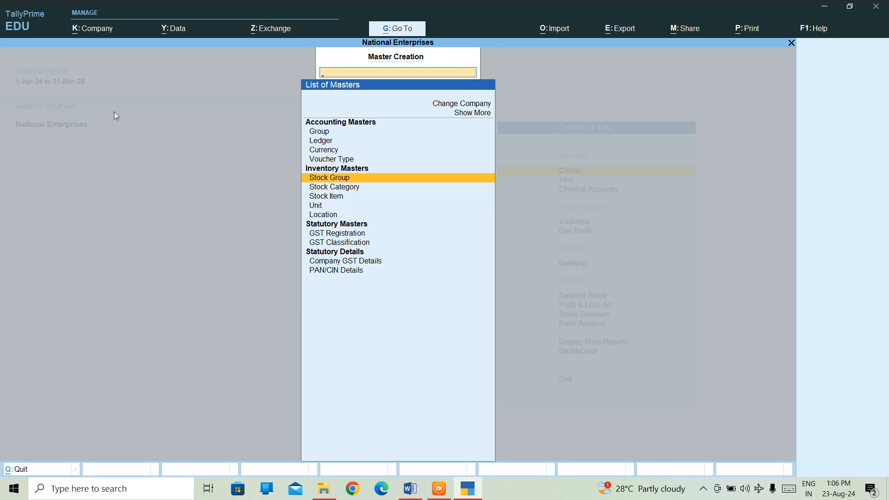
pyautogui.press('Down')
pyautogui.press('Down')
pyautogui.press('Down')
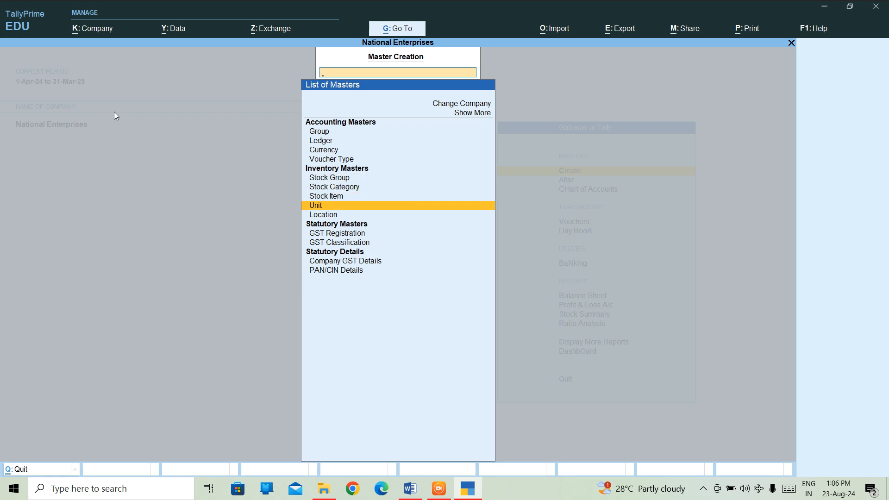
pyautogui.press('Down')
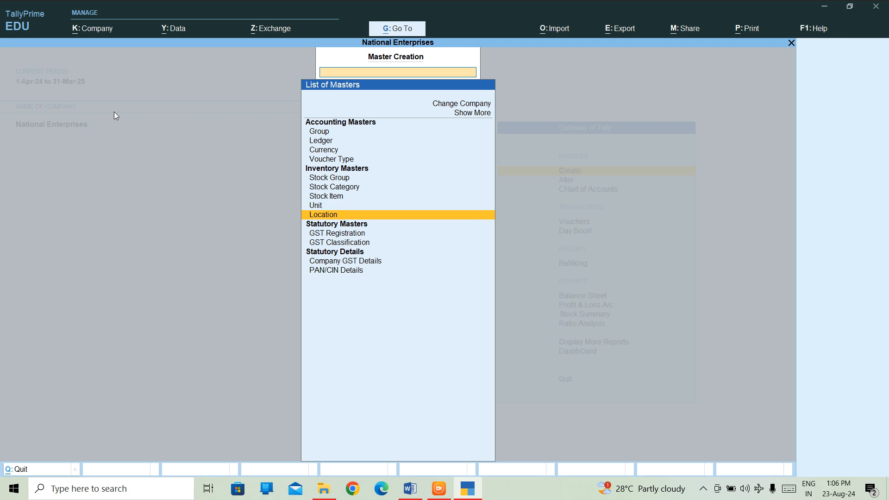
pyautogui.press('Escape')
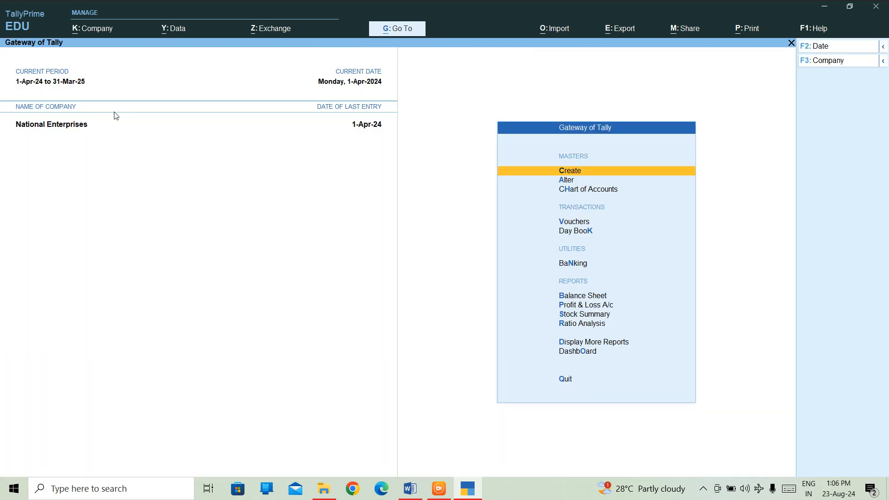
# Open the existing Main Location for alteration, review its details, and close it without changes
pyautogui.press('Return')
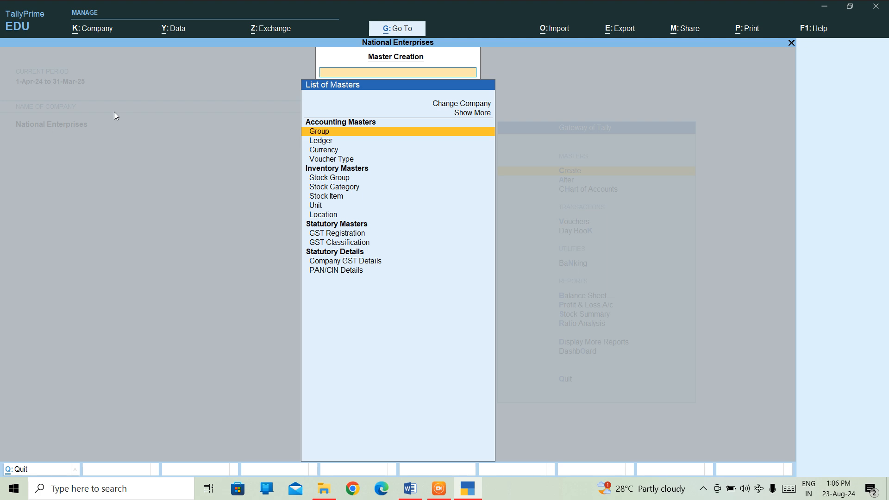
pyautogui.press('Down')
pyautogui.press('Down')
pyautogui.press('Down')
pyautogui.press('Down')
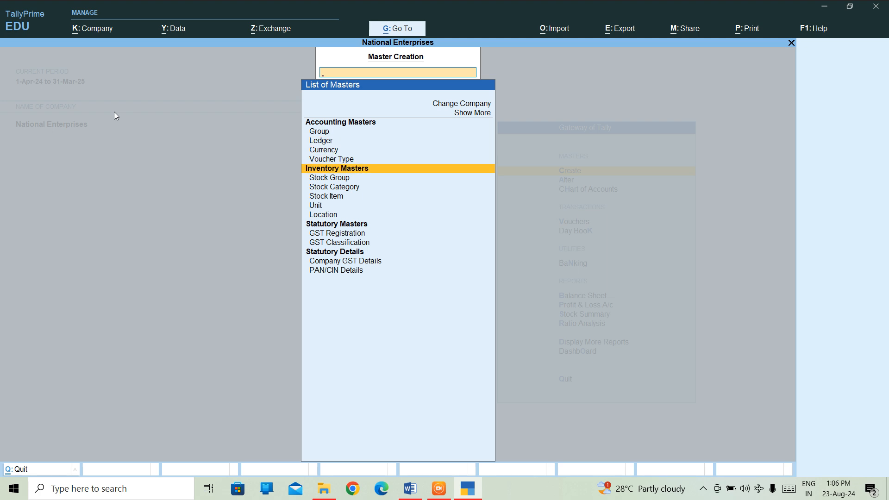
pyautogui.press('Down')
pyautogui.press('Down')
pyautogui.press('Down')
pyautogui.press('Down')
pyautogui.press('Down')
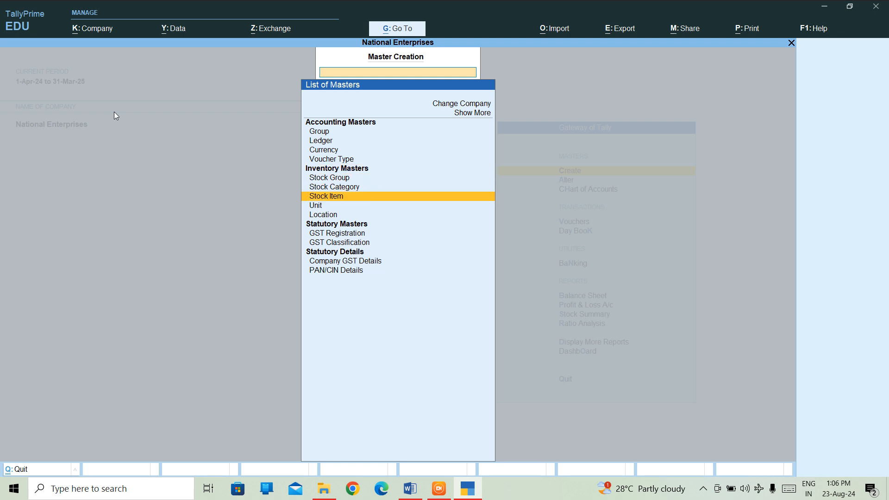
pyautogui.press('Return')
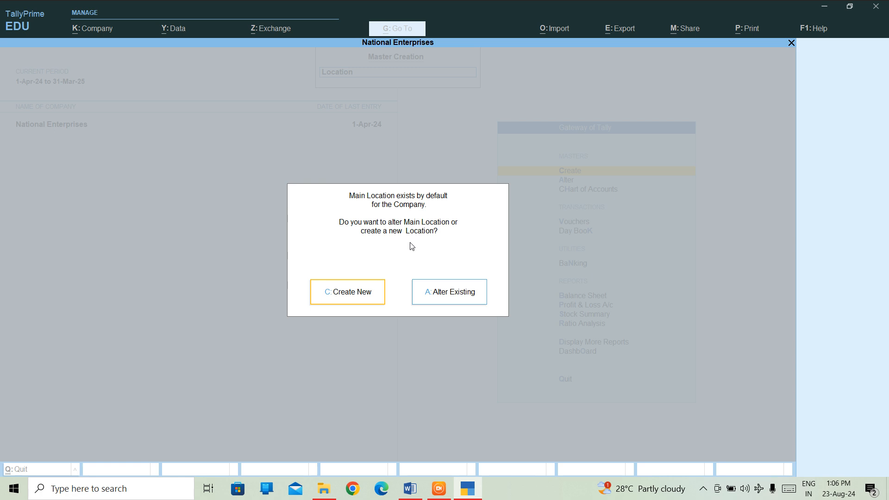
pyautogui.click(452, 293)
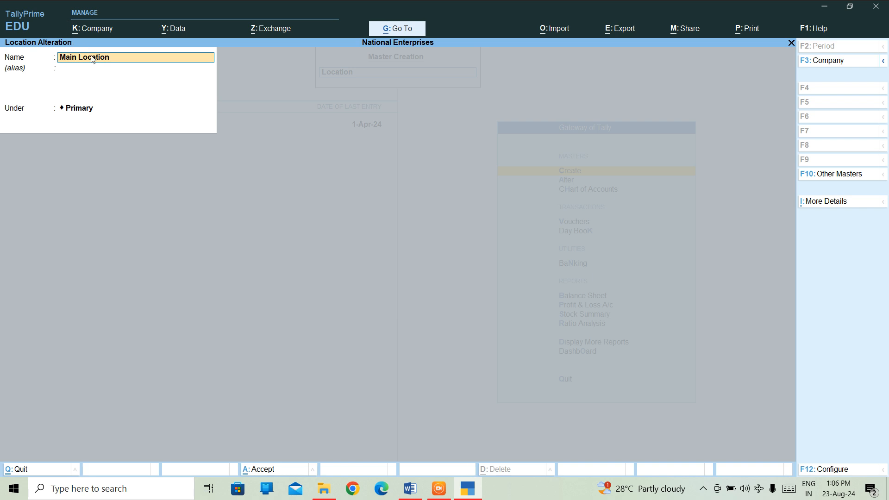
pyautogui.press('Escape')
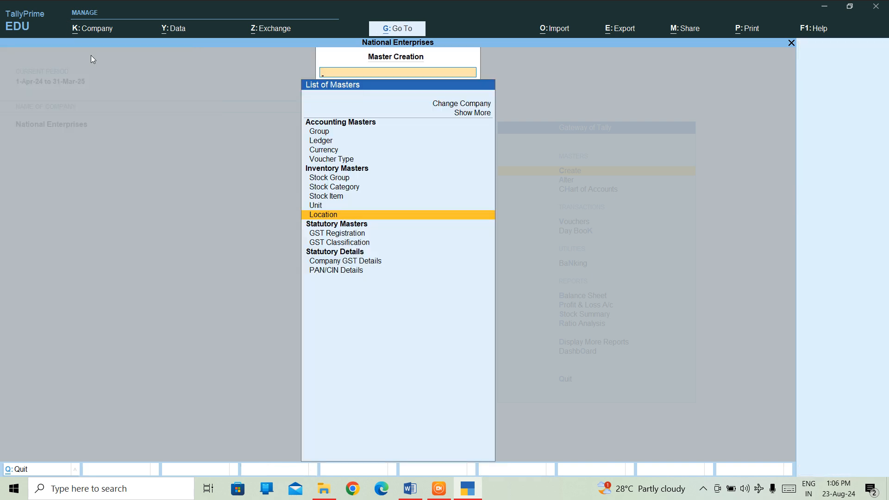
# Create a new location named DELHI under Primary and save it
pyautogui.press('Return')
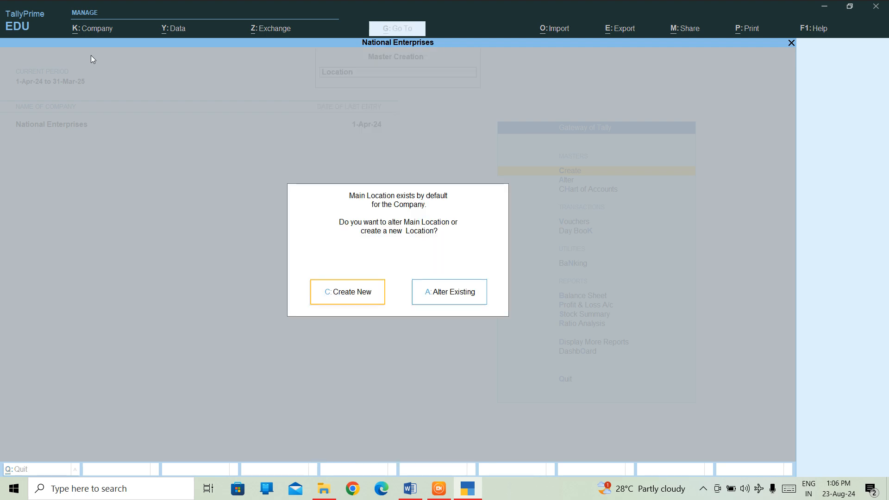
pyautogui.press('Return')
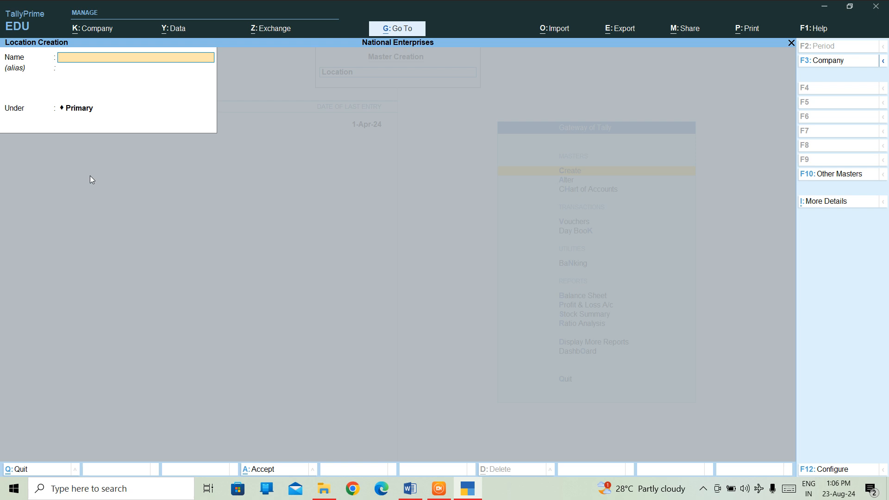
pyautogui.write('DELHI')
pyautogui.press('Return')
pyautogui.press('Return')
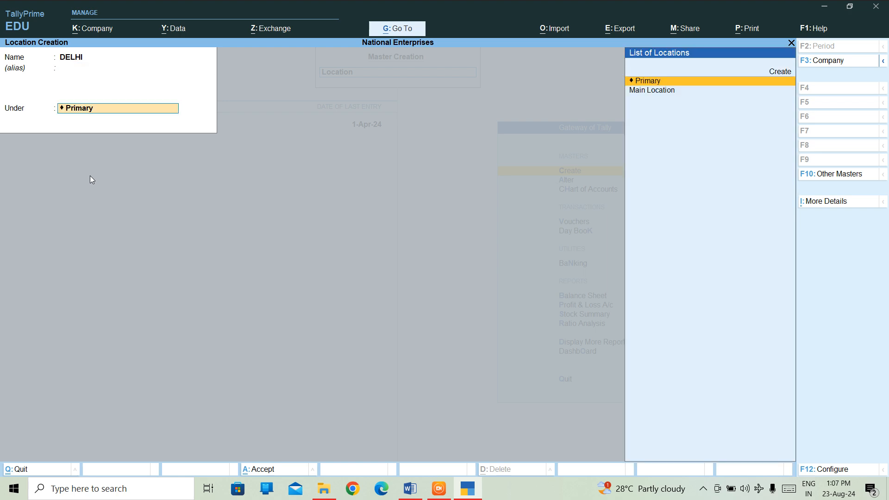
pyautogui.press('ctrl')
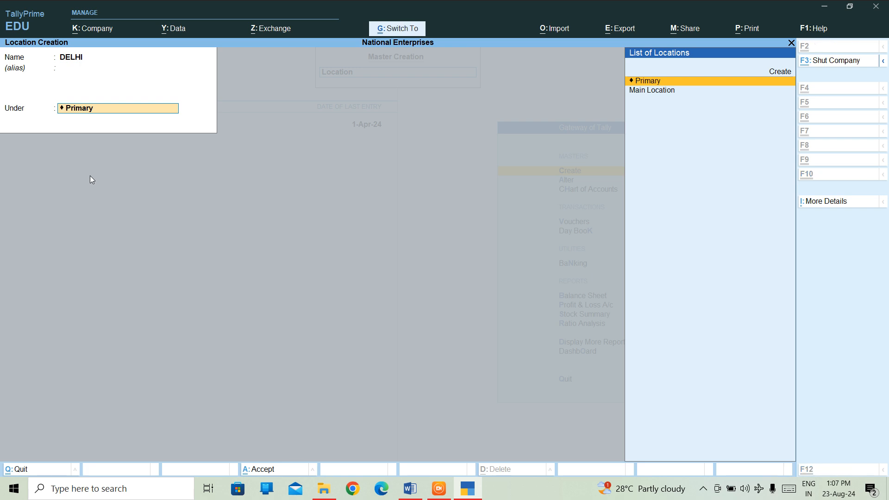
pyautogui.hotkey('ctrl', 'a')
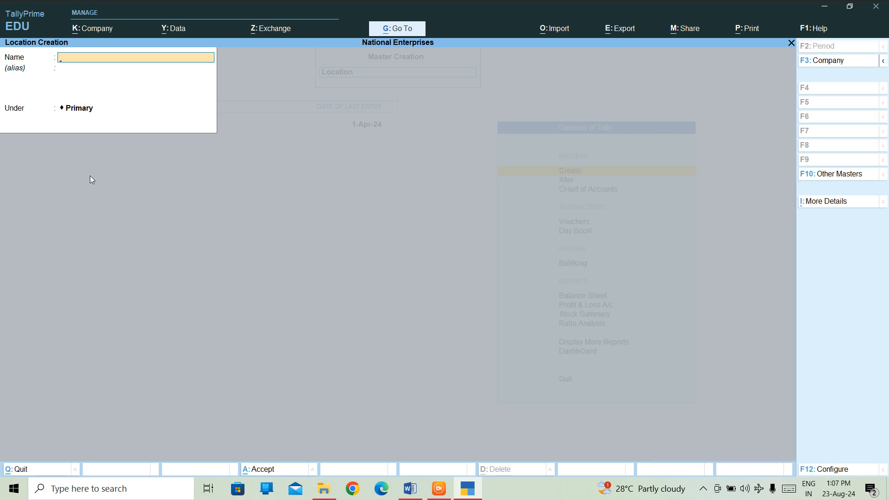
# Create another location named UP under Primary and save it
pyautogui.write('UP')
pyautogui.press('Return')
pyautogui.press('Return')
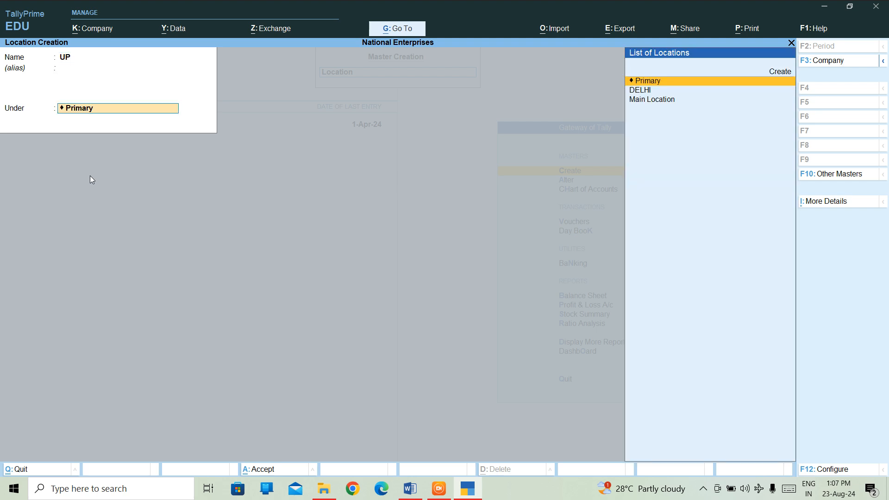
pyautogui.press('ctrl')
pyautogui.hotkey('ctrl', 'a')
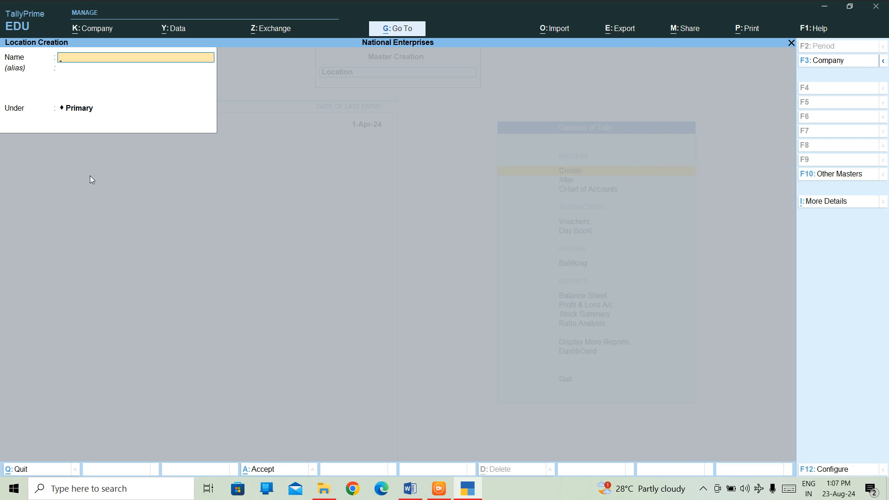
# Leave location creation and return to the Gateway of Tally
pyautogui.press('Escape')
pyautogui.press('y')
pyautogui.press('Escape')
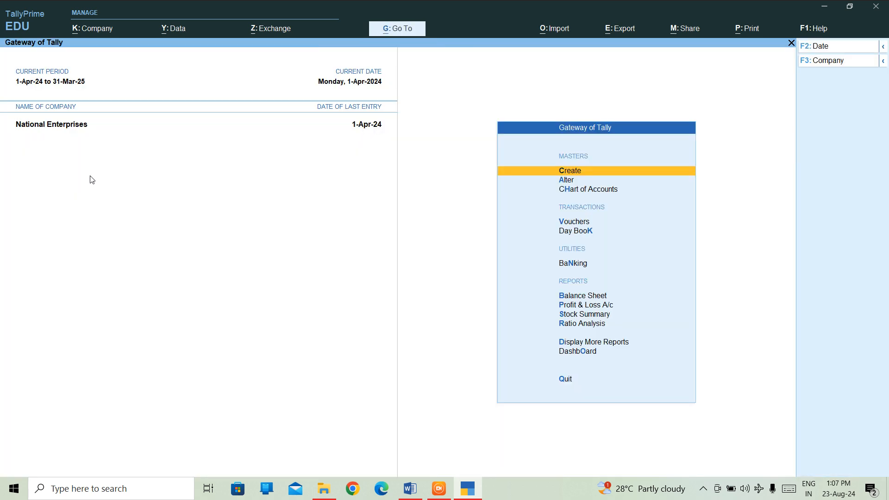
# Open the list of locations in the Chart of Accounts, review its entries, and close it
pyautogui.press('Down')
pyautogui.press('Down')
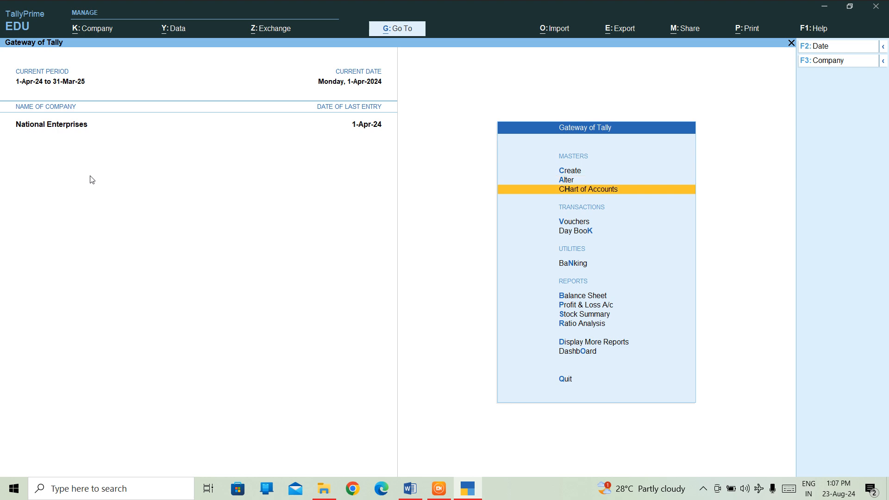
pyautogui.press('Return')
pyautogui.press('Down')
pyautogui.press('Down')
pyautogui.press('Down')
pyautogui.press('Down')
pyautogui.press('Down')
pyautogui.press('Down')
pyautogui.press('Down')
pyautogui.press('Down')
pyautogui.press('Down')
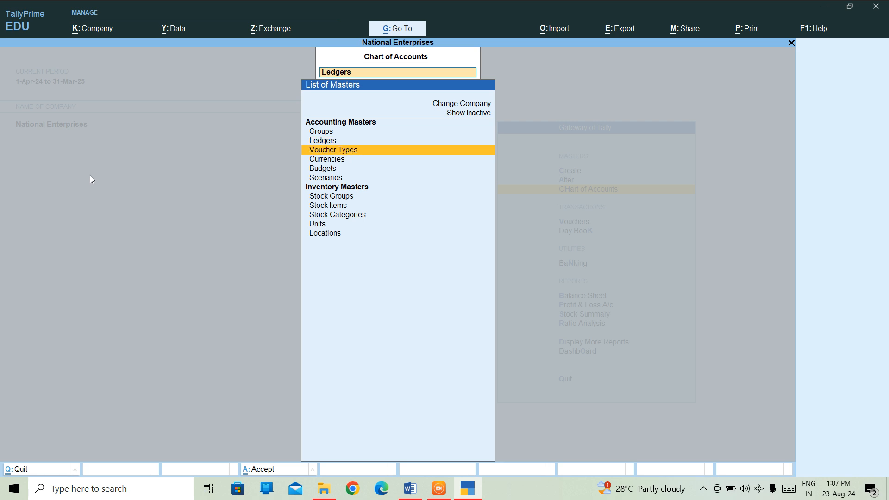
pyautogui.press('Return')
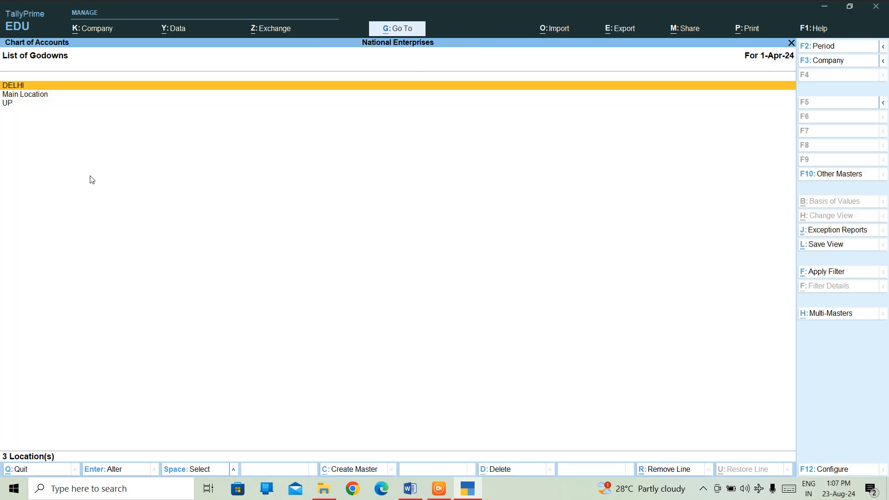
pyautogui.press('Down')
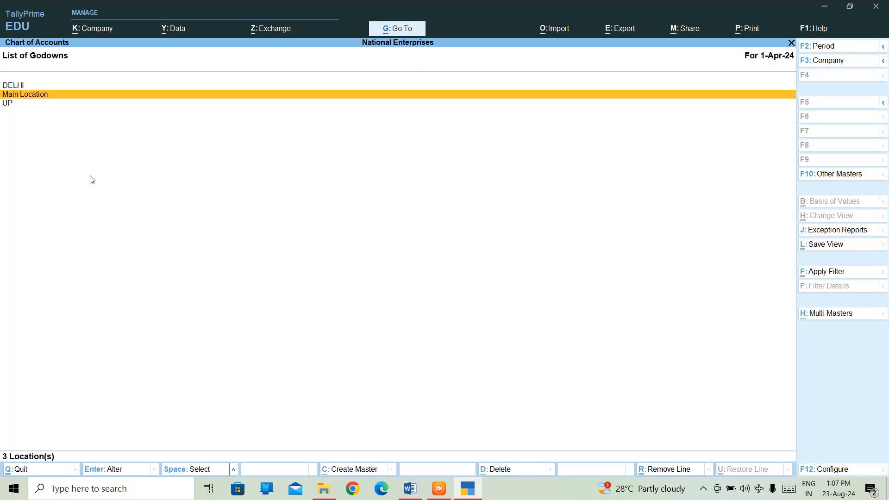
pyautogui.press('Up')
pyautogui.press('Down')
pyautogui.press('Down')
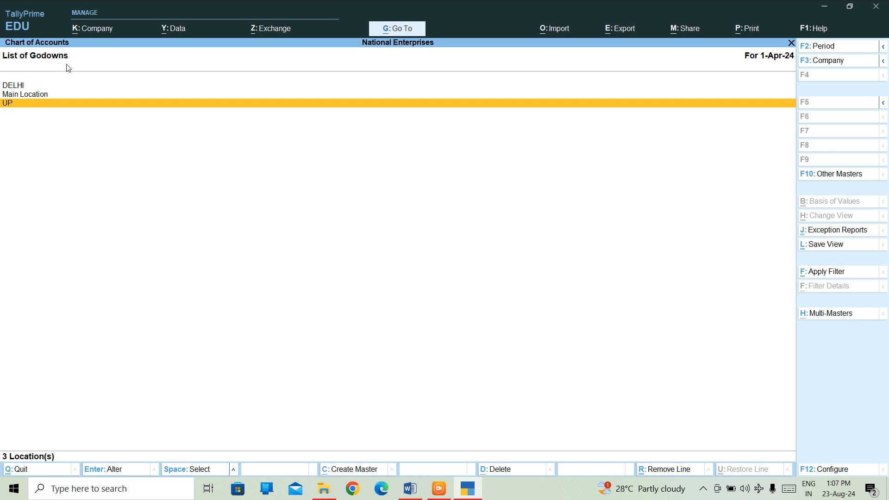
pyautogui.press('Escape')
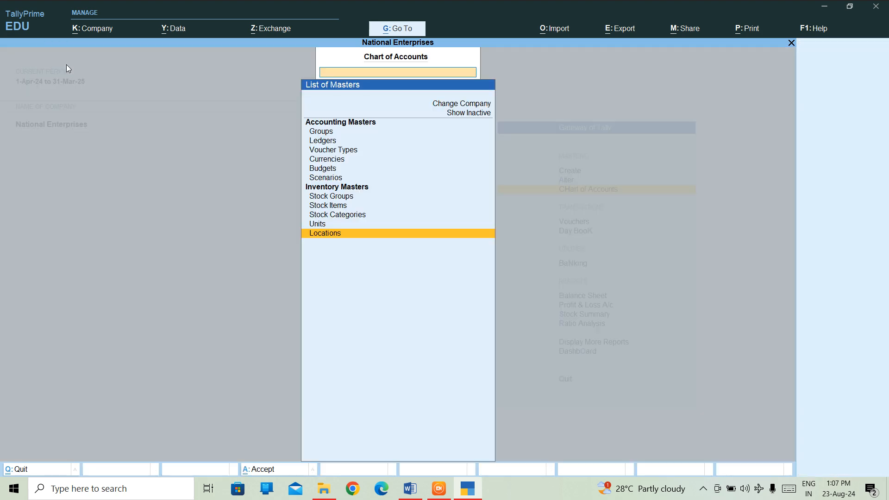
# Review the list of units in the Chart of Accounts and close it
pyautogui.press('Up')
pyautogui.press('Return')
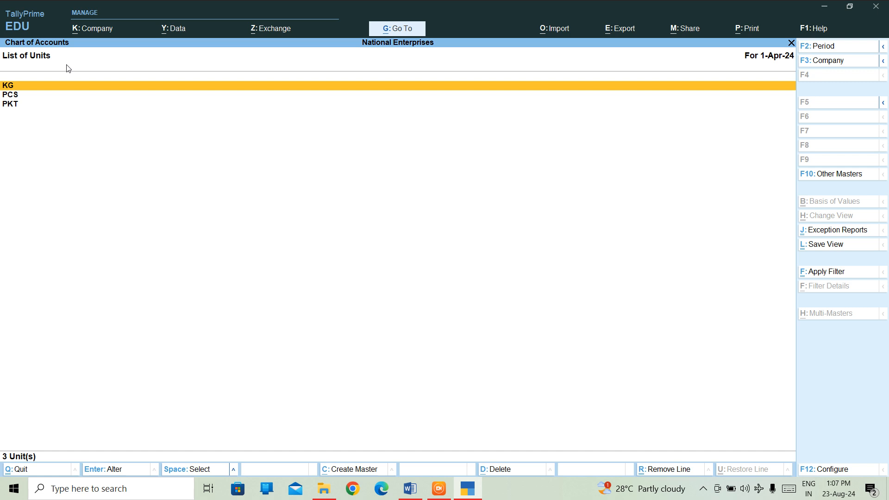
pyautogui.press('Down')
pyautogui.press('Down')
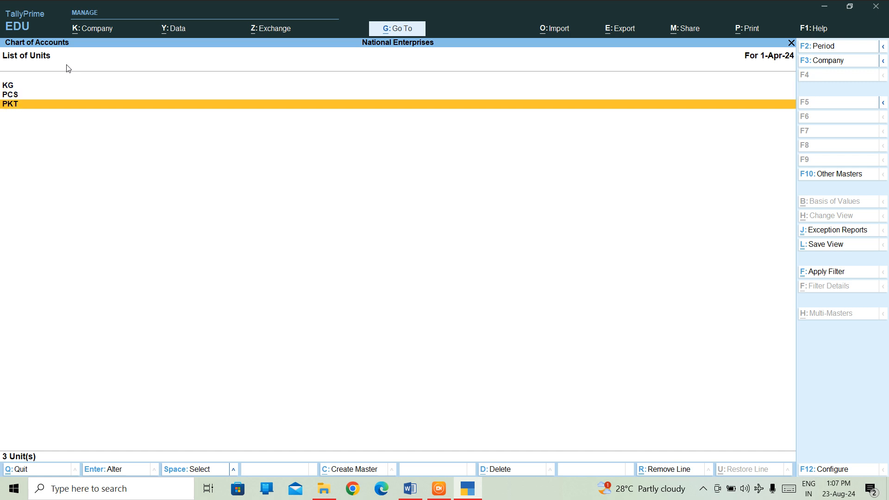
pyautogui.press('Escape')
# Review the list of stock categories in the Chart of Accounts and close it
pyautogui.press('Up')
pyautogui.press('Return')
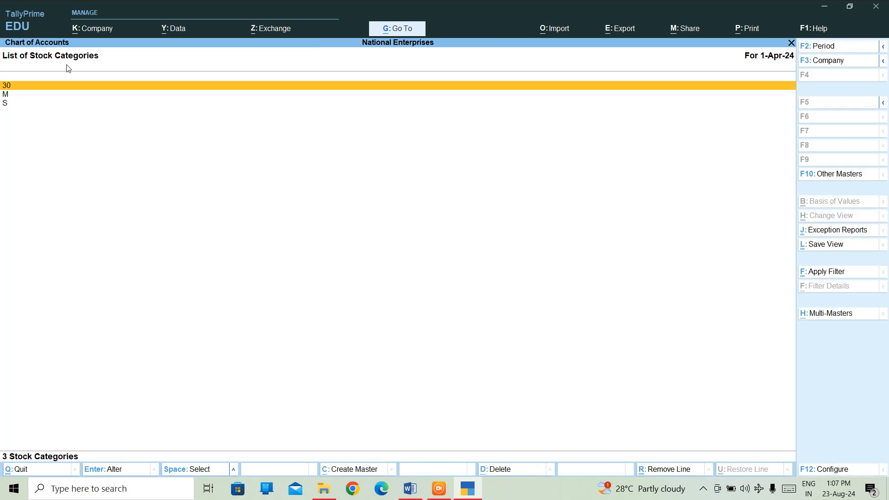
pyautogui.press('Down')
pyautogui.press('Down')
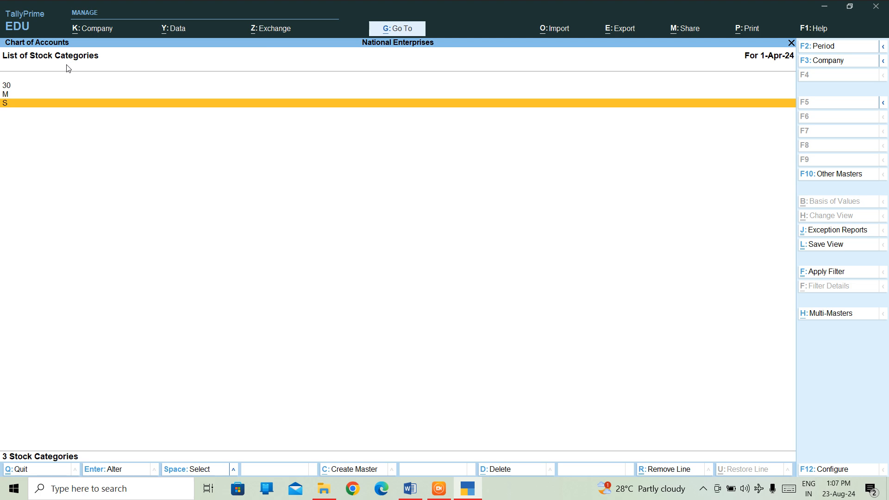
pyautogui.press('Escape')
# Review the list of stock groups and leave the Chart of Accounts
pyautogui.press('Up')
pyautogui.press('Up')
pyautogui.press('Return')
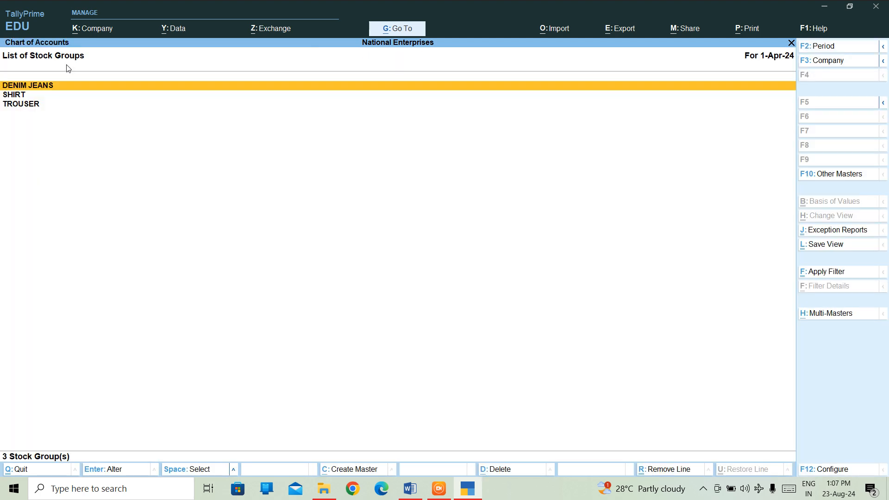
pyautogui.press('Down')
pyautogui.press('Down')
pyautogui.press('Escape')
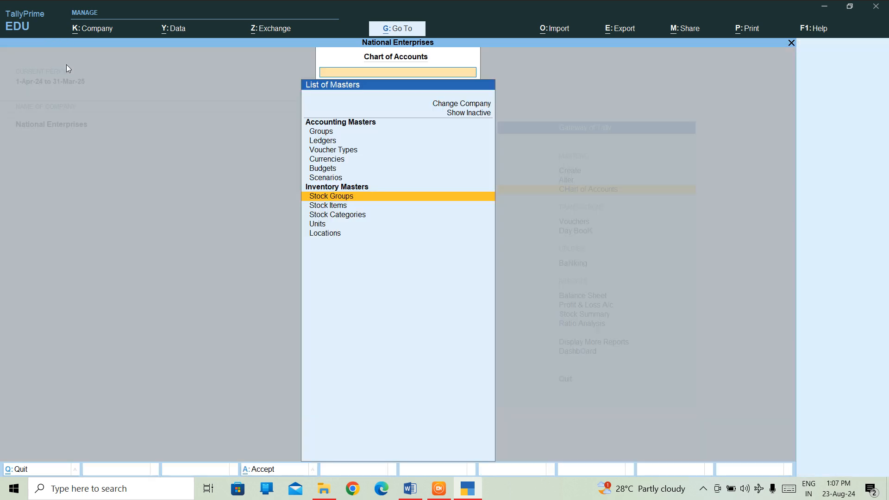
pyautogui.press('Escape')
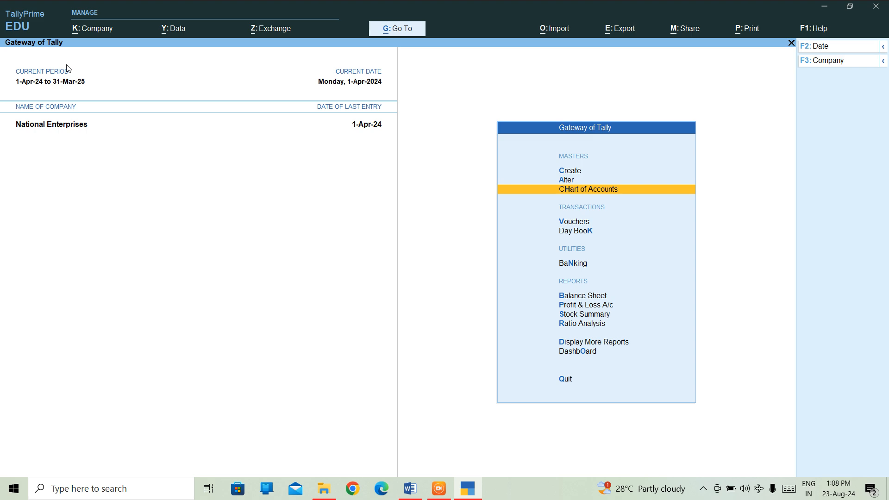
# Open the DENIM JEANS stock group for alteration
pyautogui.press('Up')
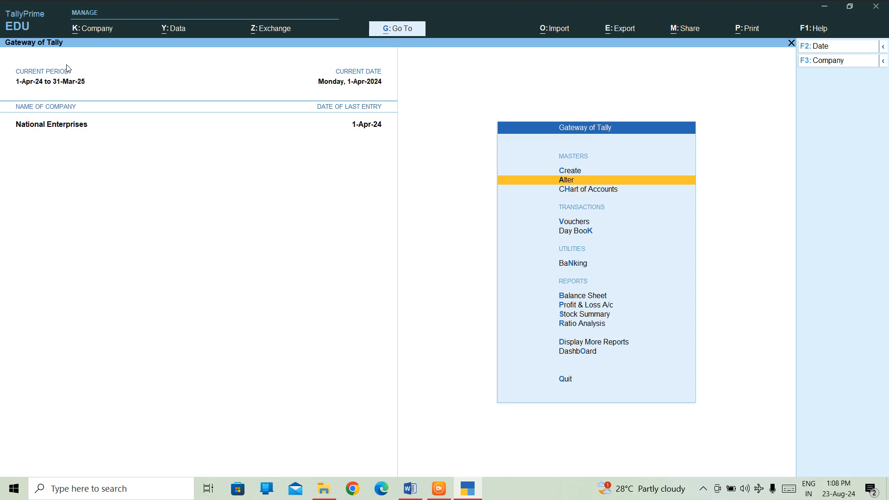
pyautogui.press('Return')
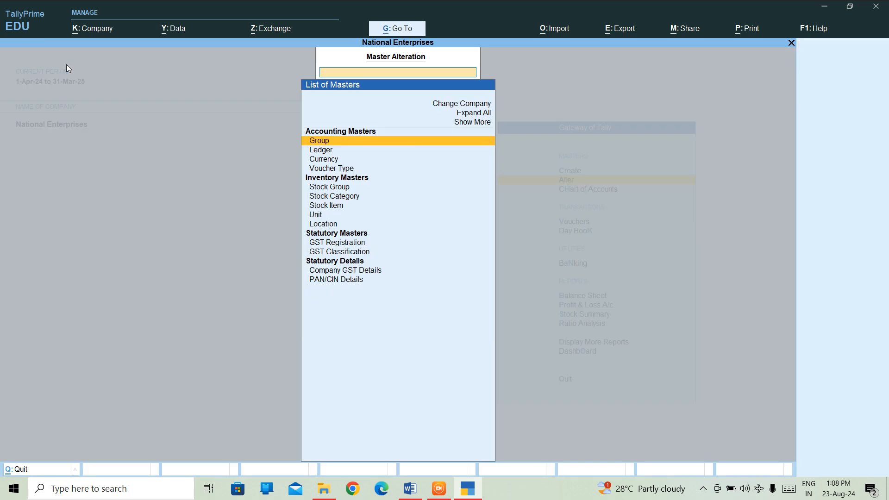
pyautogui.press('Down')
pyautogui.press('Down')
pyautogui.press('Down')
pyautogui.press('Down')
pyautogui.press('Down')
pyautogui.press('Return')
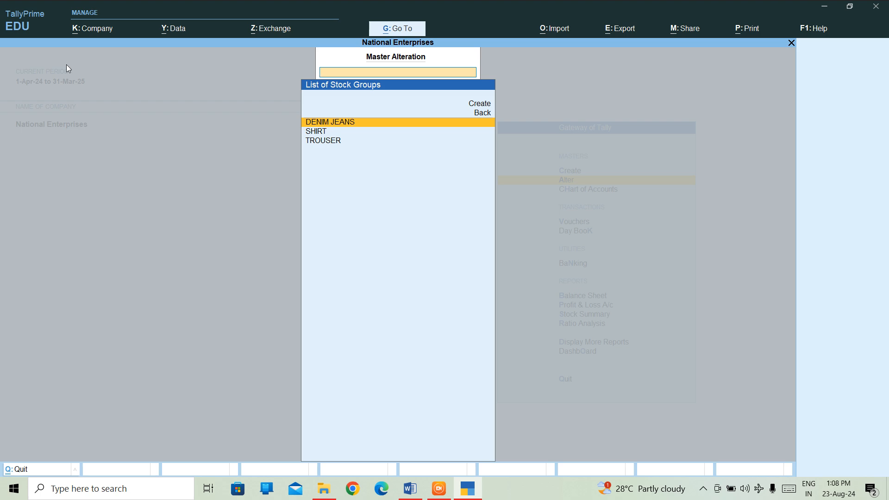
pyautogui.press('Return')
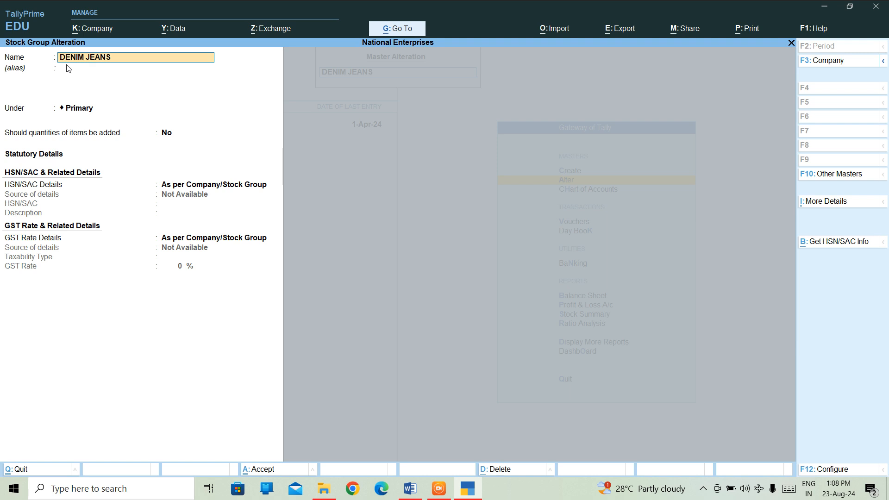
# Rename the stock group as DARK BLUE DENIMS, save it, and leave master alteration
pyautogui.write('a')
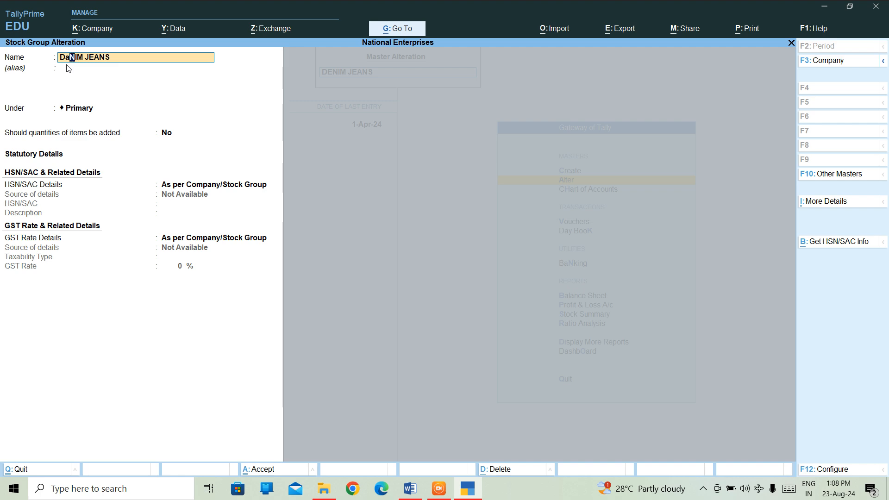
pyautogui.press('BackSpace')
pyautogui.write('ARK ')
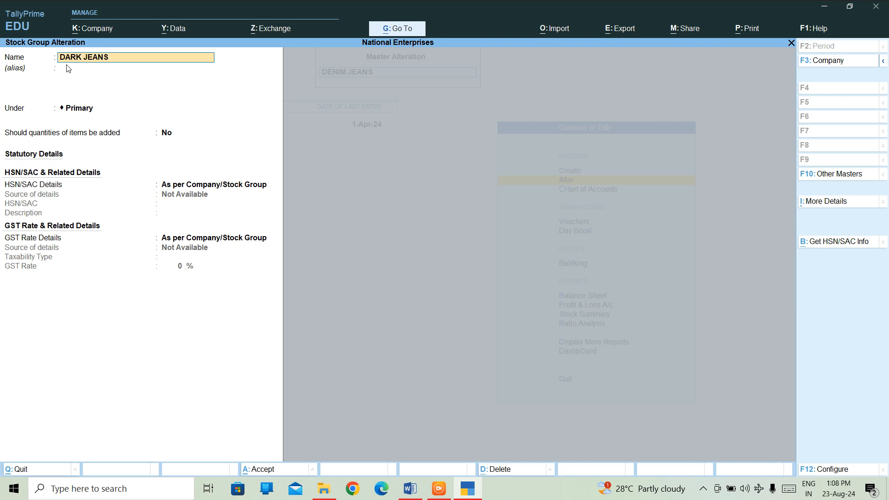
pyautogui.write('BLUE')
pyautogui.press('Delete')
pyautogui.write('DENIMS')
pyautogui.press('Return')
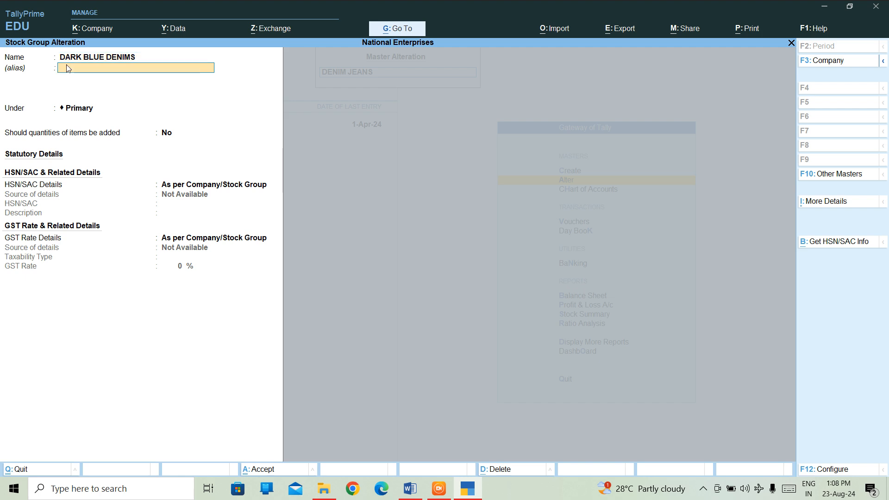
pyautogui.hotkey('ctrl', 'a')
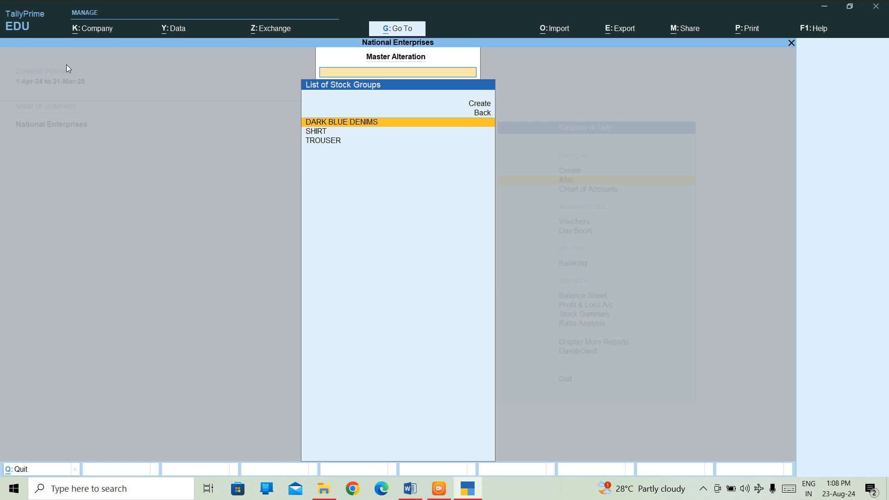
pyautogui.press('Escape')
pyautogui.press('Escape')
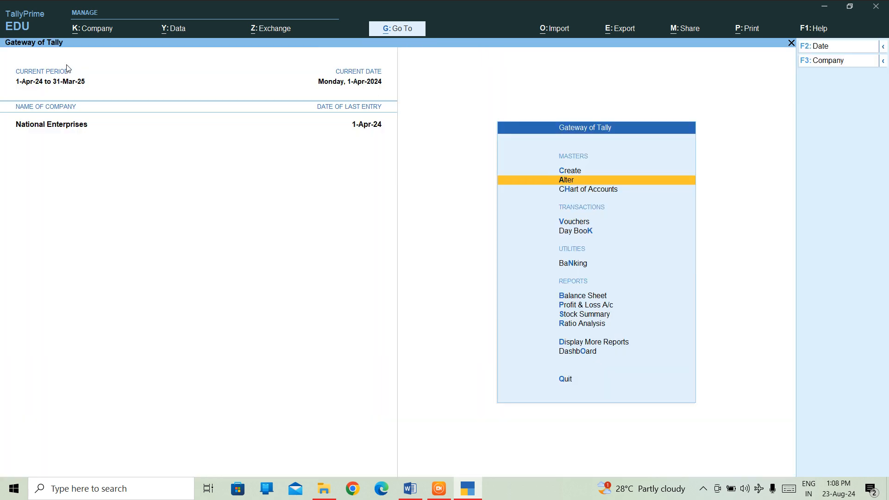
# Check the renamed stock group in the Chart of Accounts' stock group list and return to the Gateway of Tally
pyautogui.press('Down')
pyautogui.press('Return')
pyautogui.press('Down')
pyautogui.press('Down')
pyautogui.press('Down')
pyautogui.press('Down')
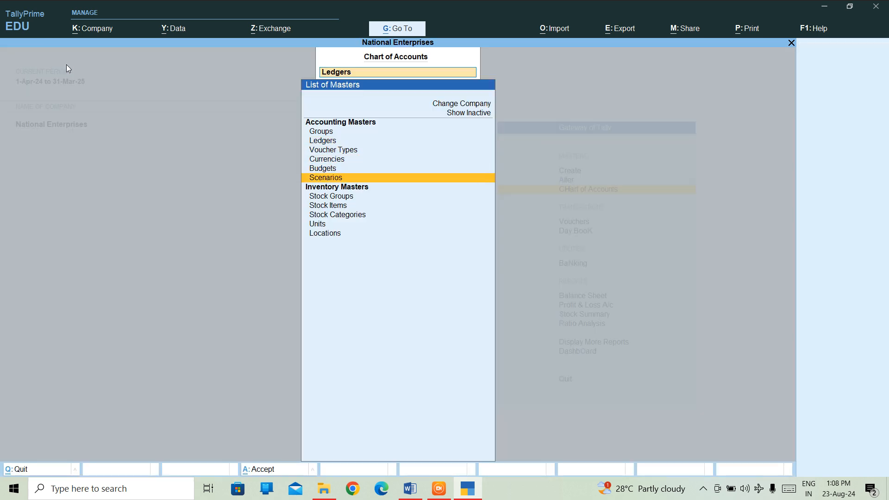
pyautogui.press('Down')
pyautogui.press('Return')
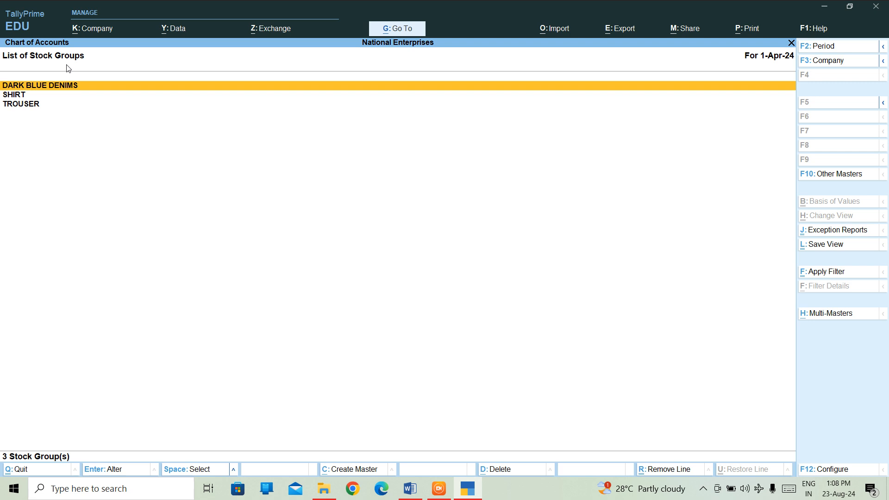
pyautogui.press('Escape')
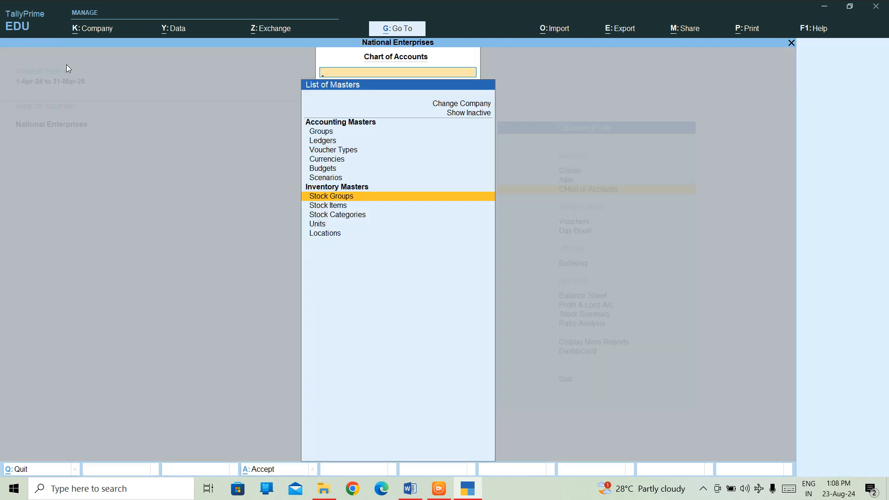
pyautogui.press('Escape')
# Open the PKT unit for alteration
pyautogui.press('Up')
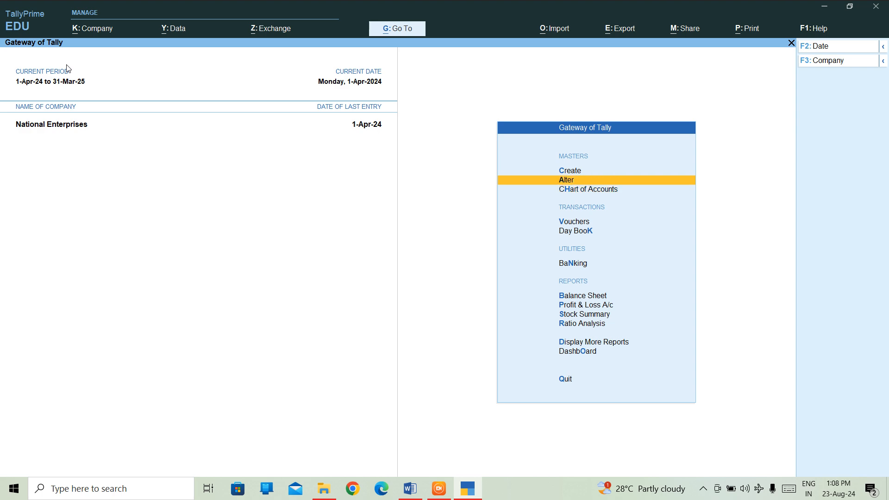
pyautogui.press('Return')
pyautogui.press('Down')
pyautogui.press('Down')
pyautogui.press('Down')
pyautogui.press('Down')
pyautogui.press('Down')
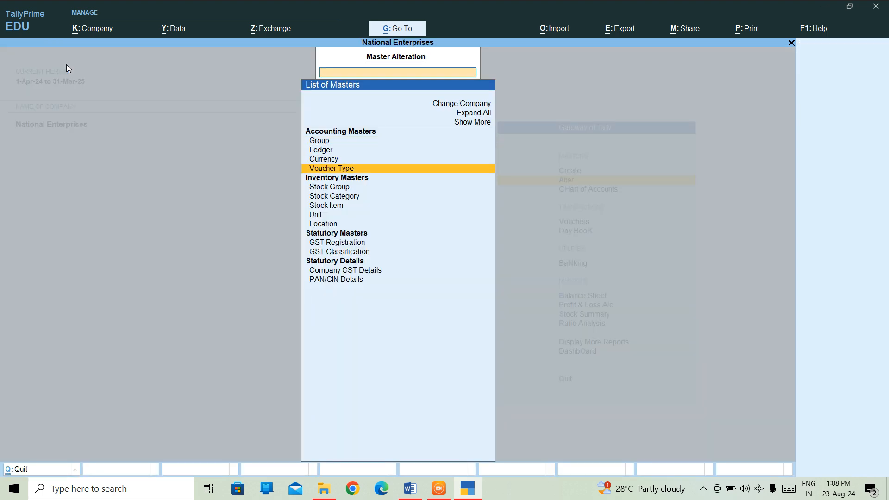
pyautogui.press('Down')
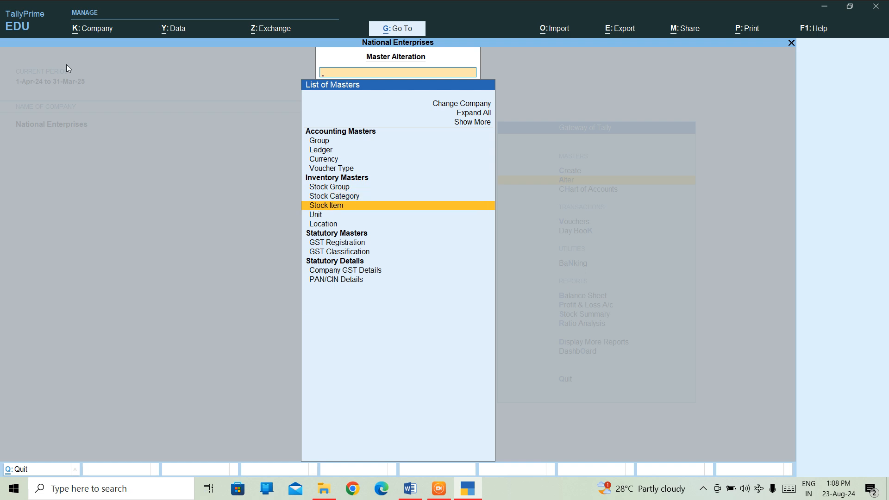
pyautogui.press('Down')
pyautogui.press('Return')
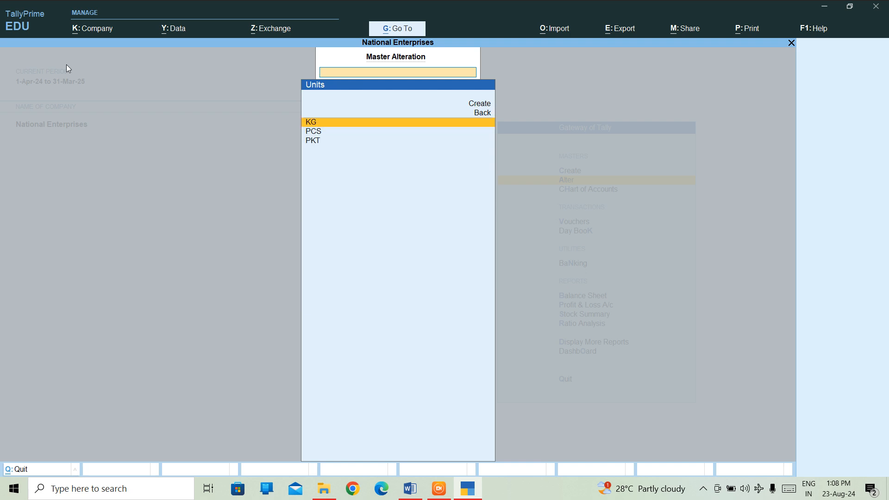
pyautogui.press('Down')
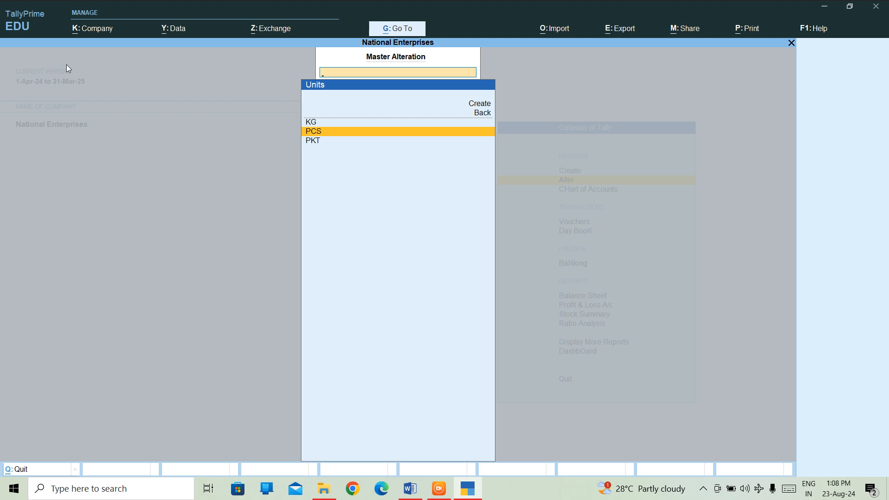
pyautogui.press('Down')
pyautogui.press('Return')
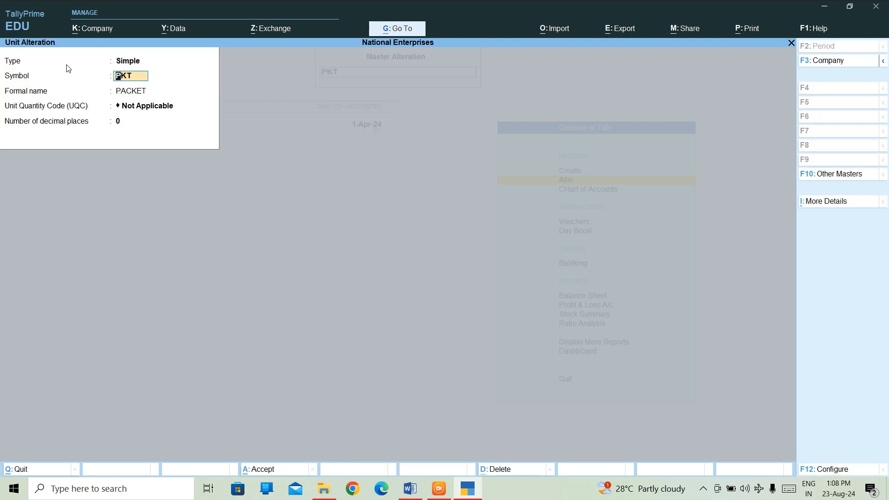
# Set the unit's symbol to PAC and its formal name to PACKS
pyautogui.click(134, 91)
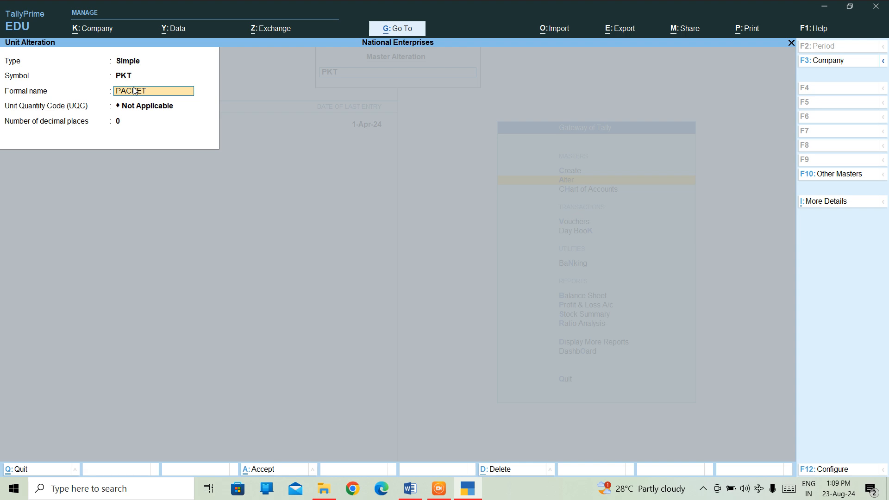
pyautogui.press('Up')
pyautogui.write('PAC')
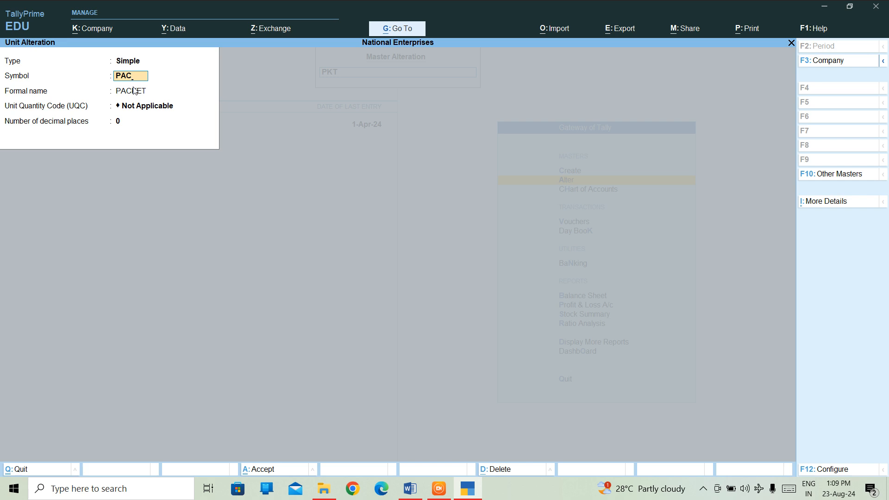
pyautogui.press('Return')
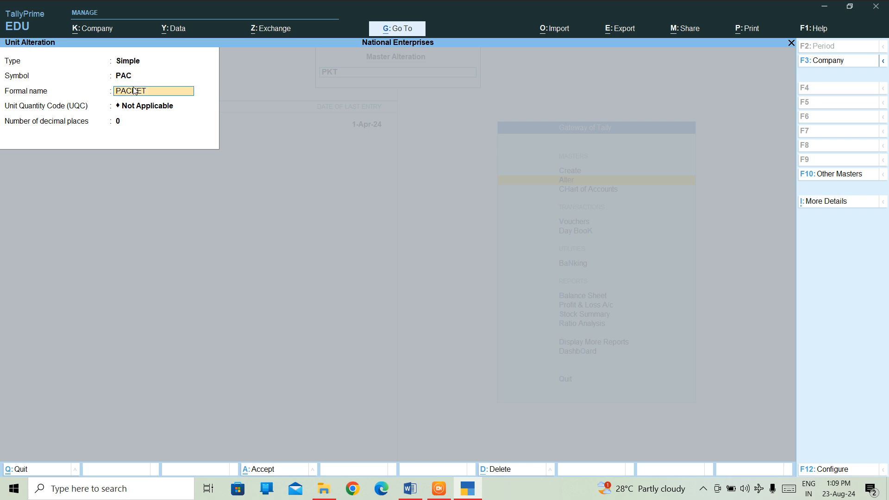
pyautogui.write('PACKS')
pyautogui.press('Return')
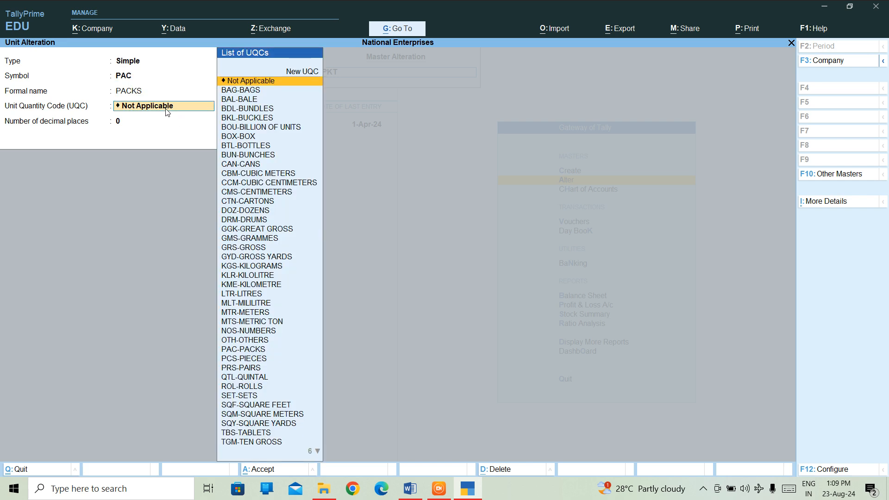
# Assign the PAC-PACKS unit quantity code to the unit, save it, and return to the list of masters for alteration
pyautogui.press('Down')
pyautogui.press('Down')
pyautogui.press('Down')
pyautogui.press('Down')
pyautogui.press('Down')
pyautogui.press('Down')
pyautogui.press('Down')
pyautogui.press('Down')
pyautogui.press('Down')
pyautogui.press('Down')
pyautogui.press('Down')
pyautogui.press('Down')
pyautogui.press('Down')
pyautogui.press('Down')
pyautogui.press('Down')
pyautogui.press('Down')
pyautogui.press('Down')
pyautogui.press('Down')
pyautogui.press('Down')
pyautogui.press('Down')
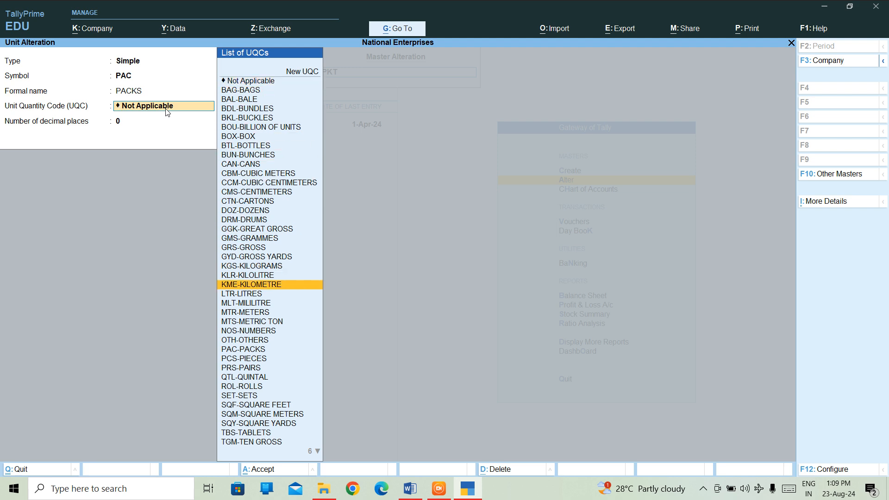
pyautogui.press('Down')
pyautogui.press('Down')
pyautogui.press('Down')
pyautogui.press('Down')
pyautogui.press('Down')
pyautogui.press('Down')
pyautogui.press('Down')
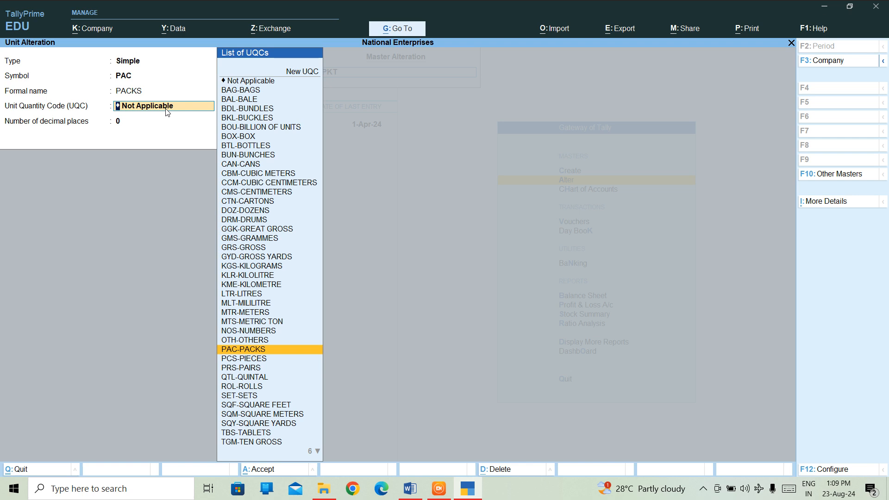
pyautogui.press('Return')
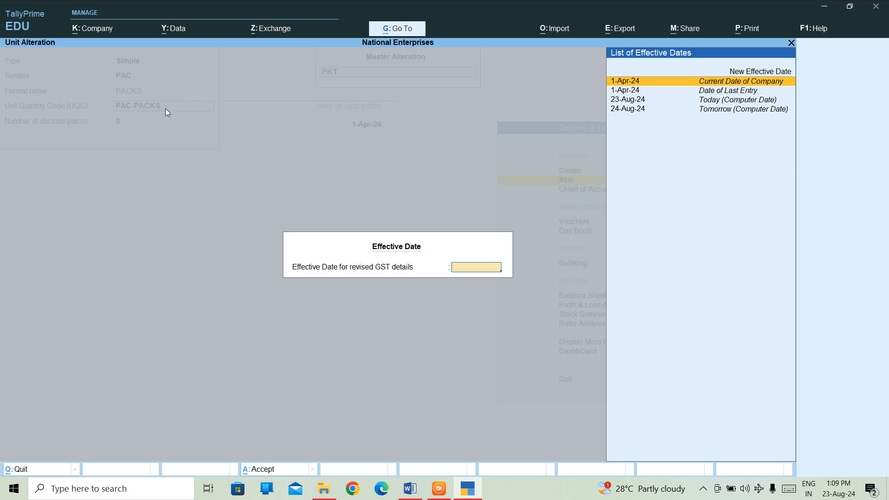
pyautogui.press('Escape')
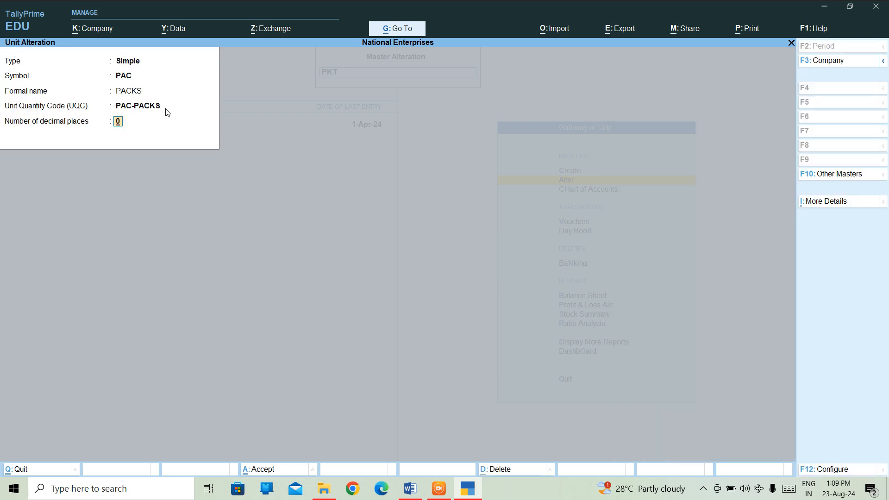
pyautogui.press('Return')
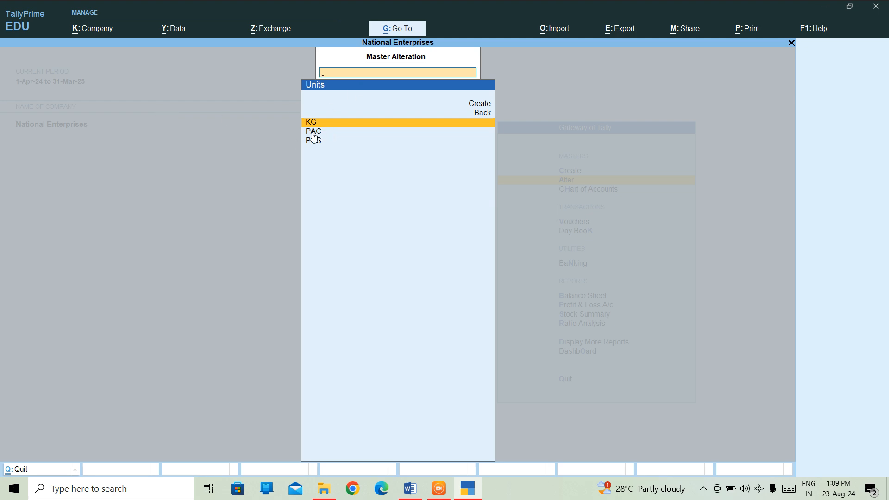
pyautogui.press('Escape')
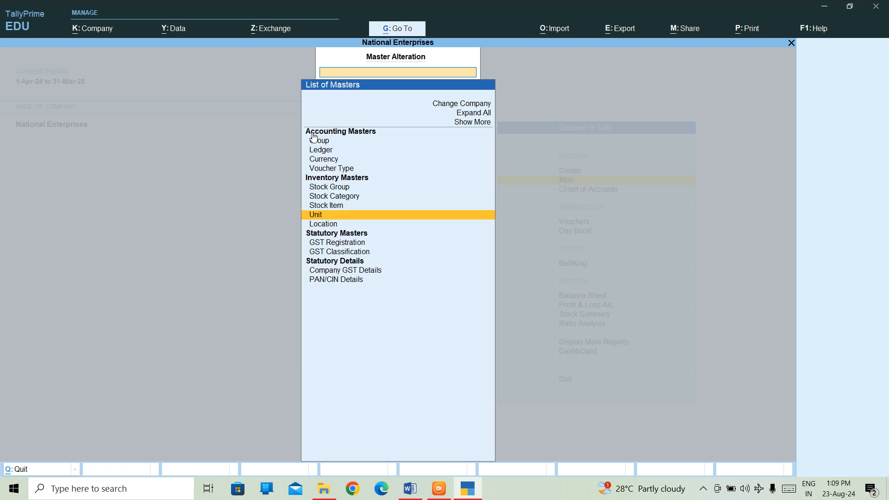
# Rename the DELHI location as BANGALORE, save it, and leave master alteration
pyautogui.press('Down')
pyautogui.press('Return')
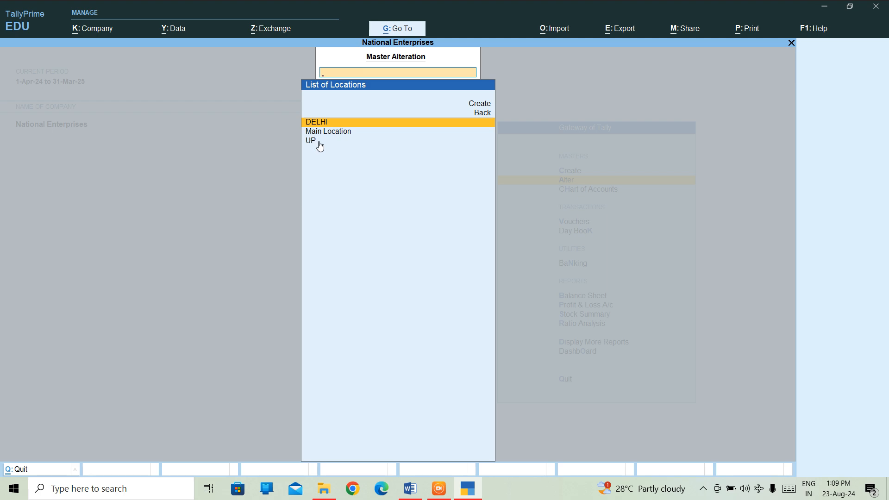
pyautogui.press('Down')
pyautogui.press('Up')
pyautogui.press('Return')
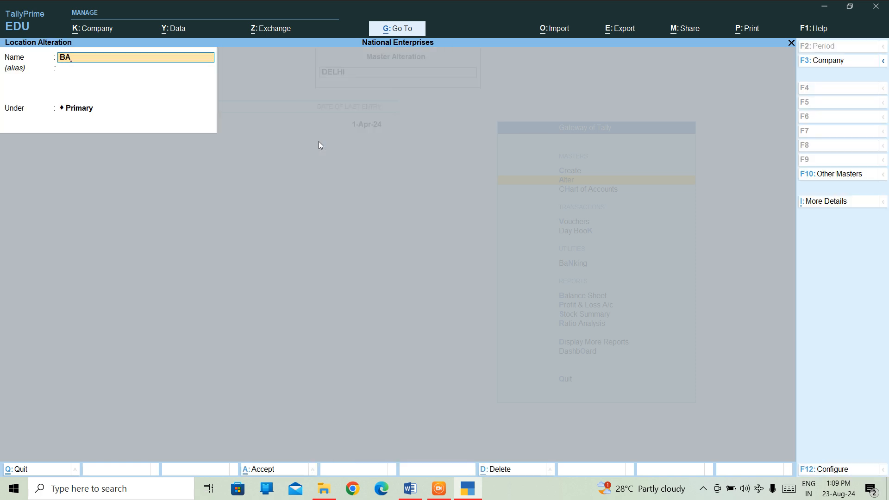
pyautogui.write('NGALORE')
pyautogui.press('Return')
pyautogui.press('Return')
pyautogui.press('Return')
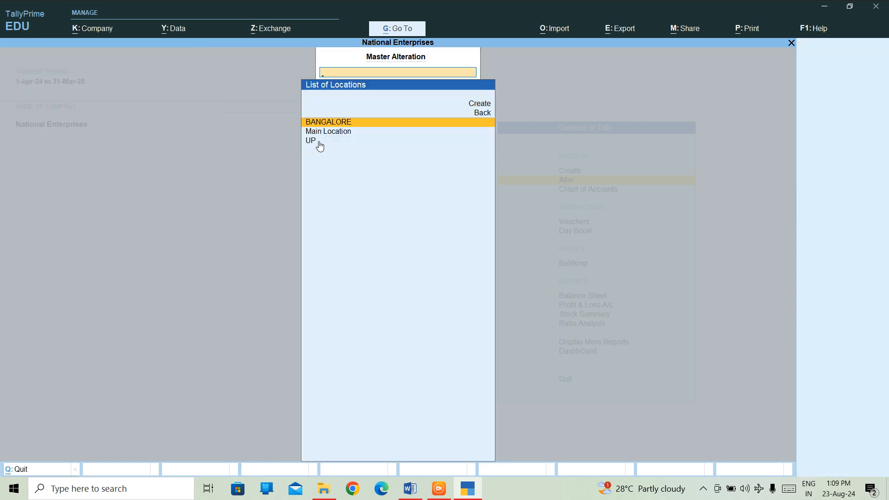
pyautogui.press('Escape')
pyautogui.press('Escape')
# View the stock group list in the Chart of Accounts and return to its list of masters
pyautogui.press('Down')
pyautogui.press('Down')
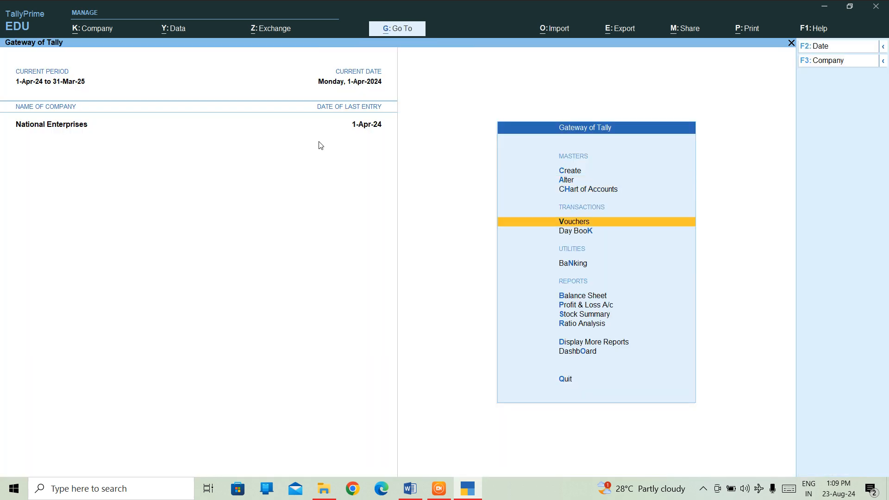
pyautogui.press('Up')
pyautogui.press('Return')
pyautogui.press('Down')
pyautogui.press('Down')
pyautogui.press('Down')
pyautogui.press('Down')
pyautogui.press('Down')
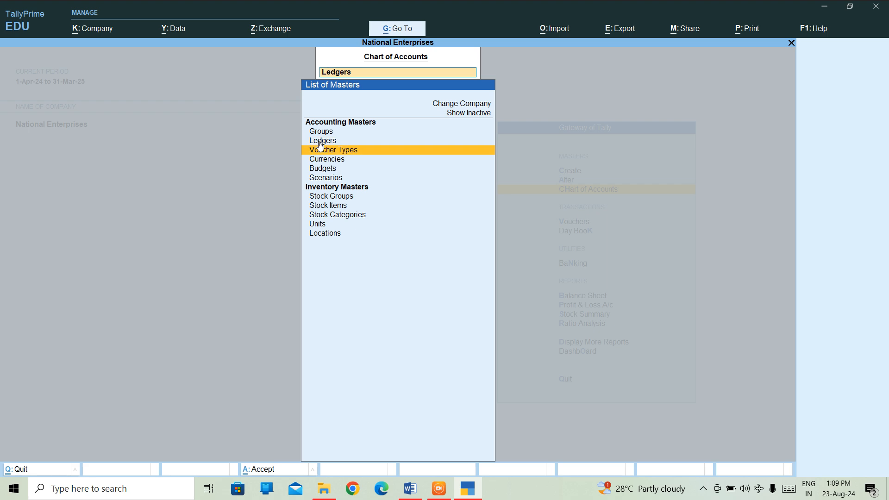
pyautogui.press('Return')
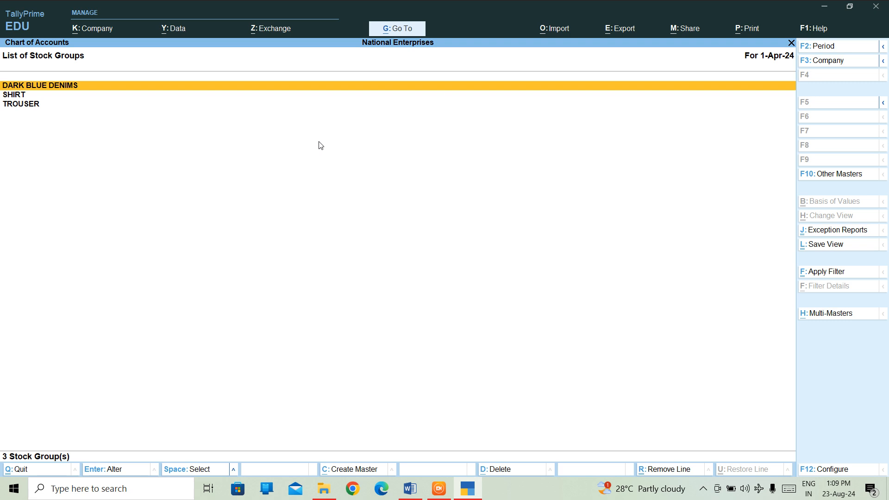
pyautogui.press('Escape')
# Check the stock category list and the list of units in the Chart of Accounts
pyautogui.press('Down')
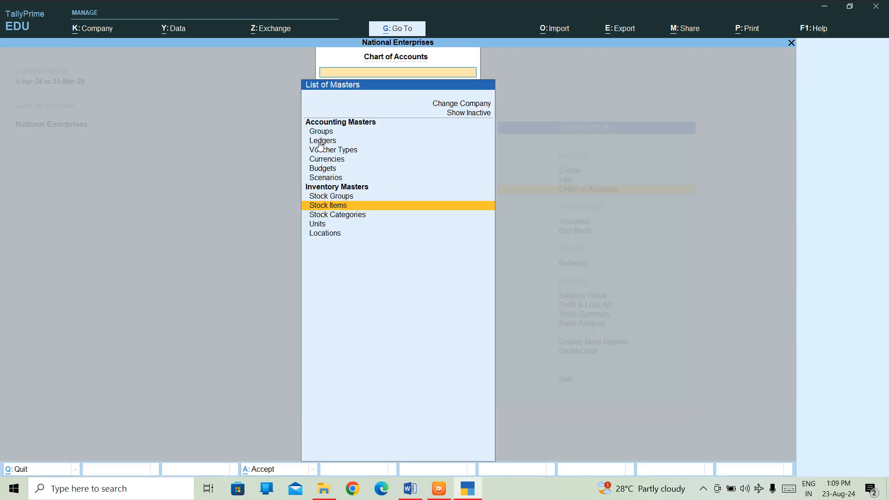
pyautogui.press('Down')
pyautogui.press('Return')
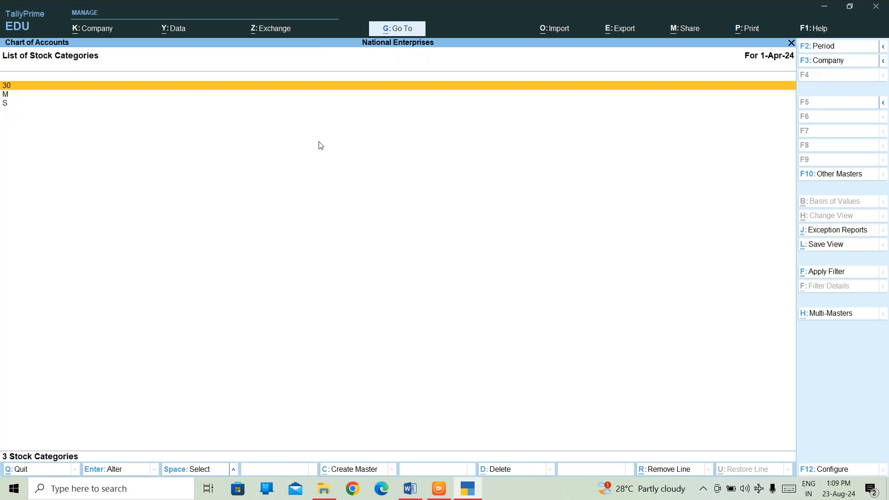
pyautogui.press('Escape')
pyautogui.press('Down')
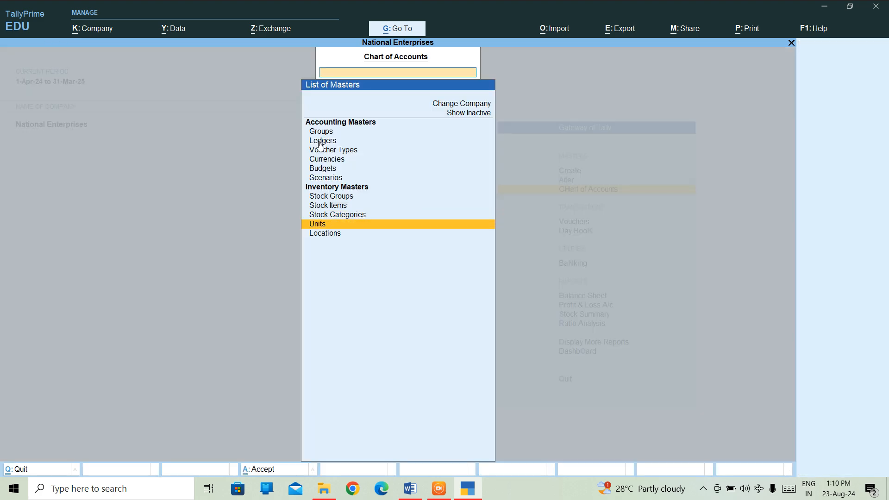
pyautogui.press('Return')
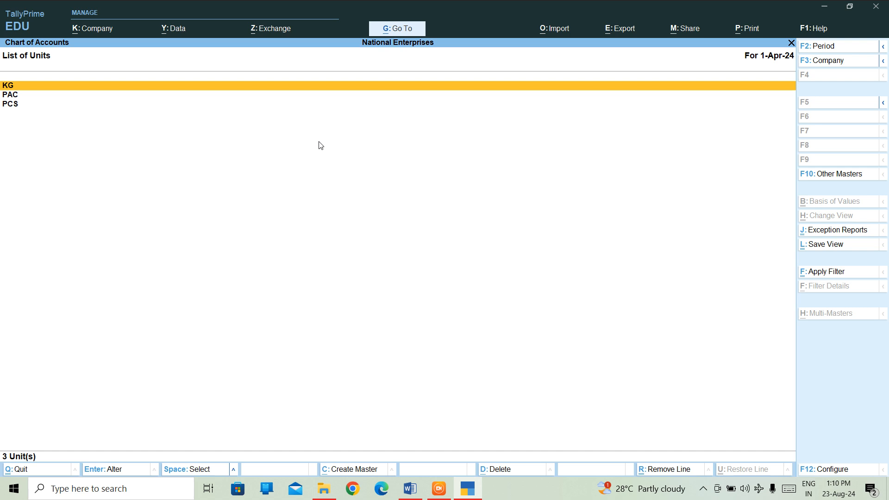
pyautogui.press('Down')
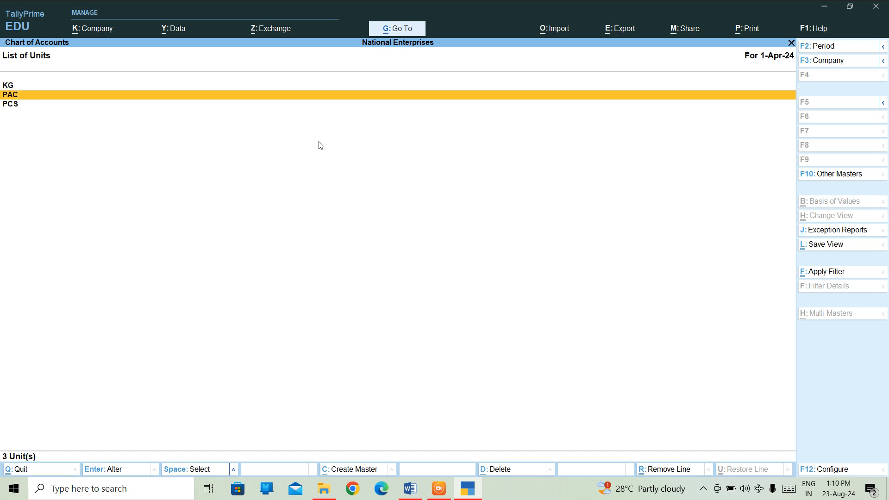
pyautogui.press('Escape')
# Check the renamed location in the Chart of Accounts' location list and return to the Gateway of Tally
pyautogui.press('Down')
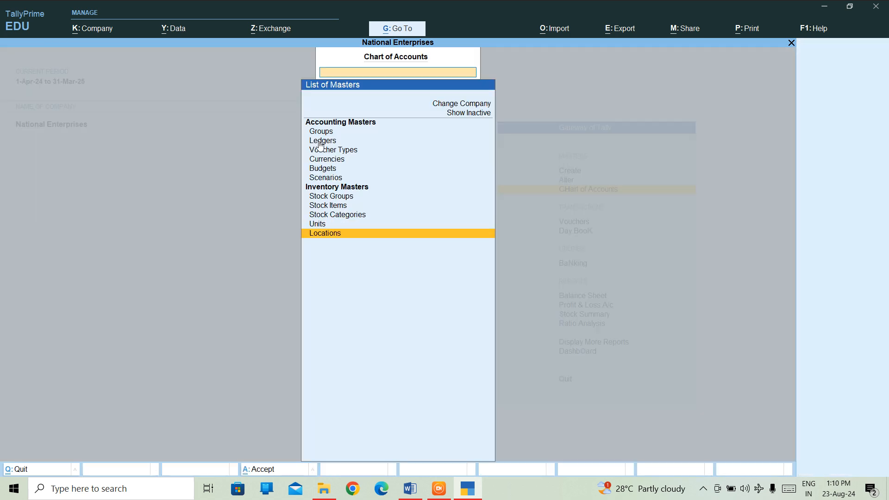
pyautogui.press('Return')
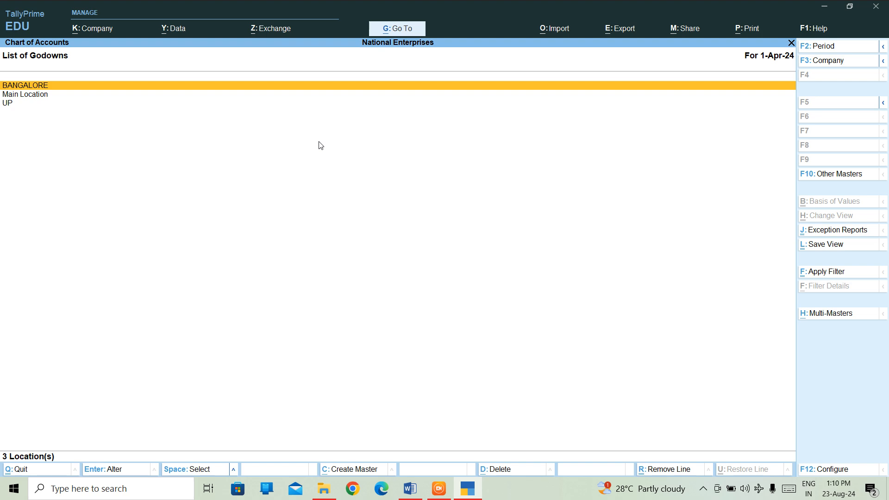
pyautogui.press('Escape')
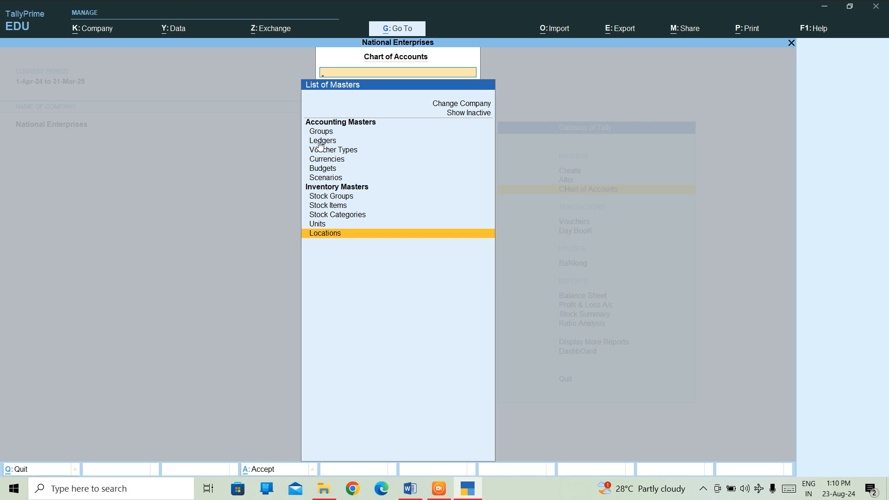
pyautogui.press('Escape')
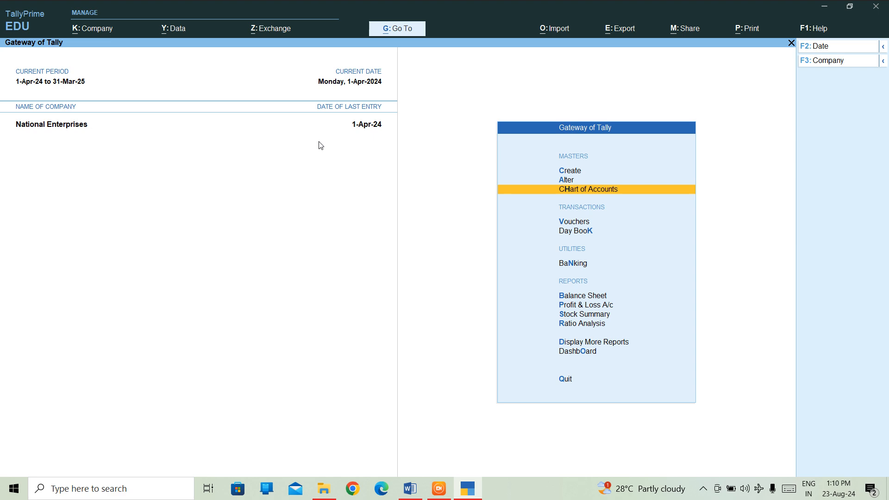
# Open the M stock category for alteration
pyautogui.press('Up')
pyautogui.press('Return')
pyautogui.press('Down')
pyautogui.press('Down')
pyautogui.press('Down')
pyautogui.press('Down')
pyautogui.press('Down')
pyautogui.press('Down')
pyautogui.press('Down')
pyautogui.press('Down')
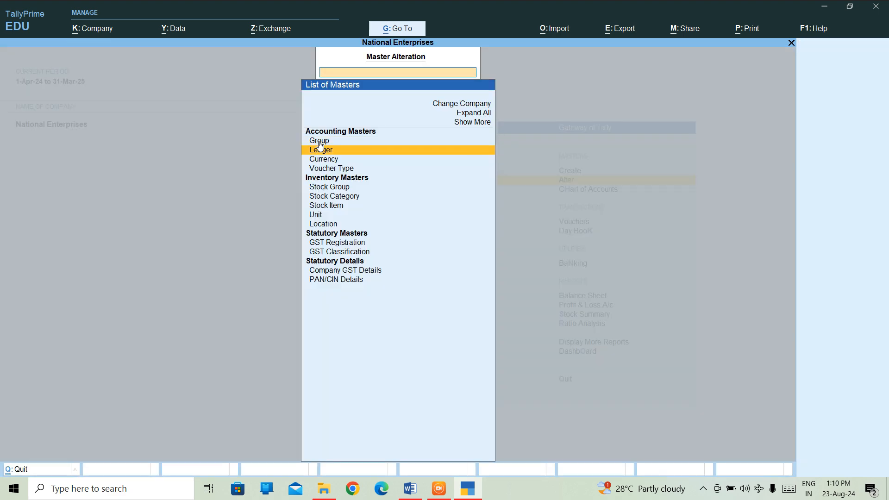
pyautogui.press('Up')
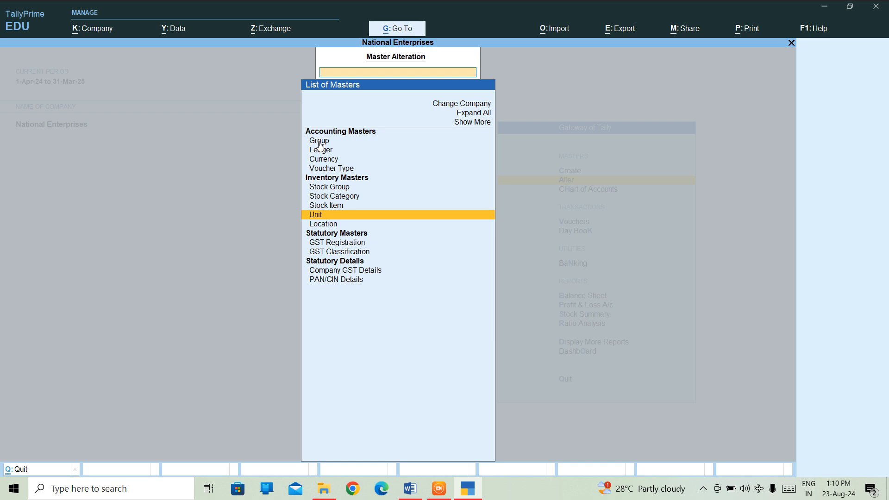
pyautogui.press('Up')
pyautogui.press('Up')
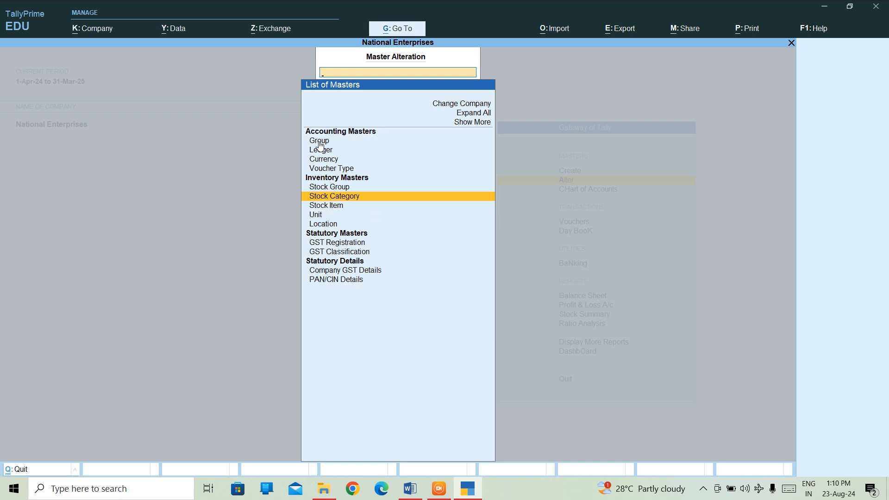
pyautogui.press('Return')
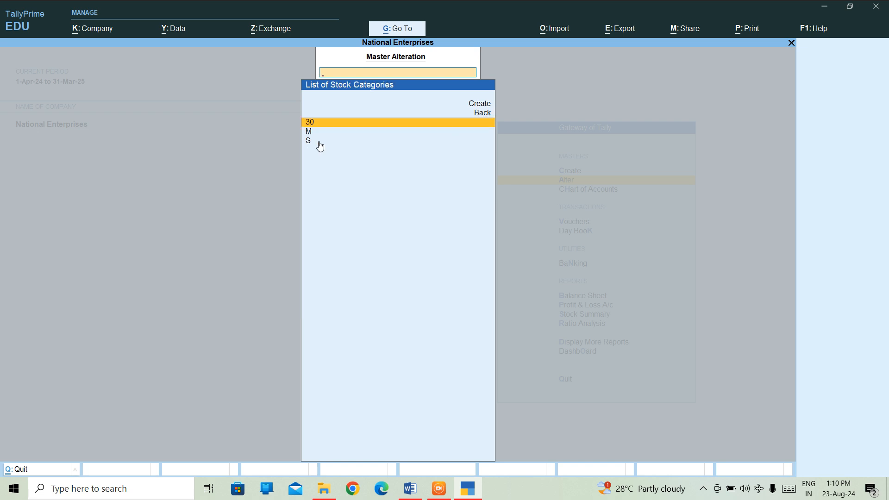
pyautogui.press('Down')
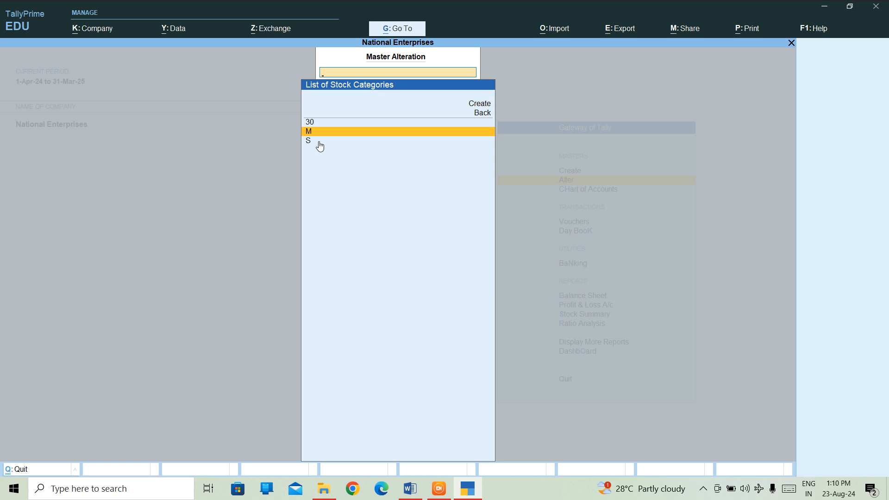
pyautogui.press('Return')
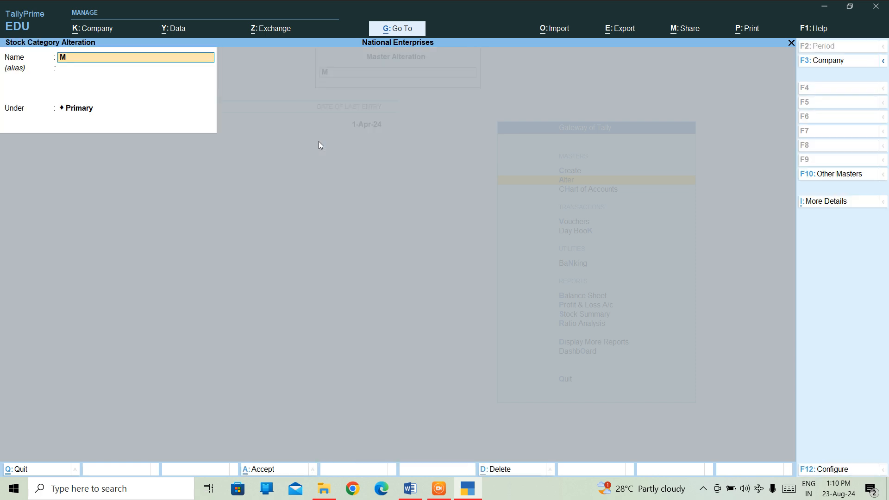
# Rename the stock category as L, save it, and leave master alteration
pyautogui.write('L')
pyautogui.press('Return')
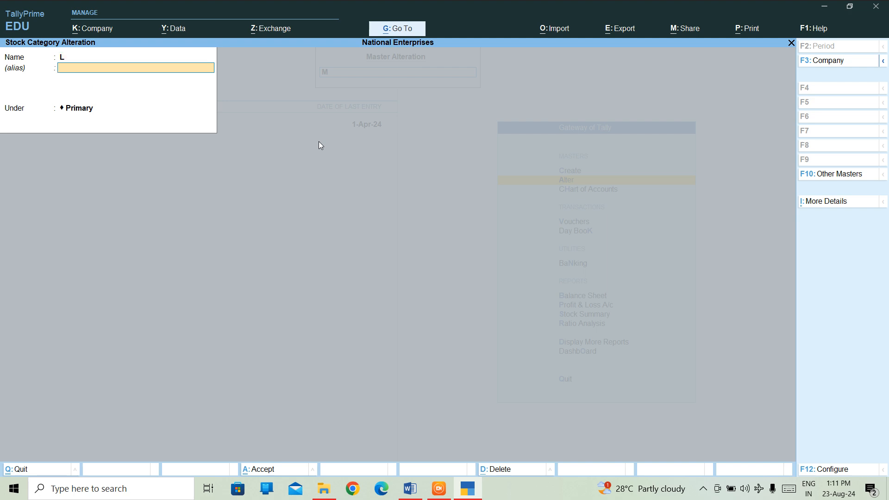
pyautogui.hotkey('ctrl', 'a')
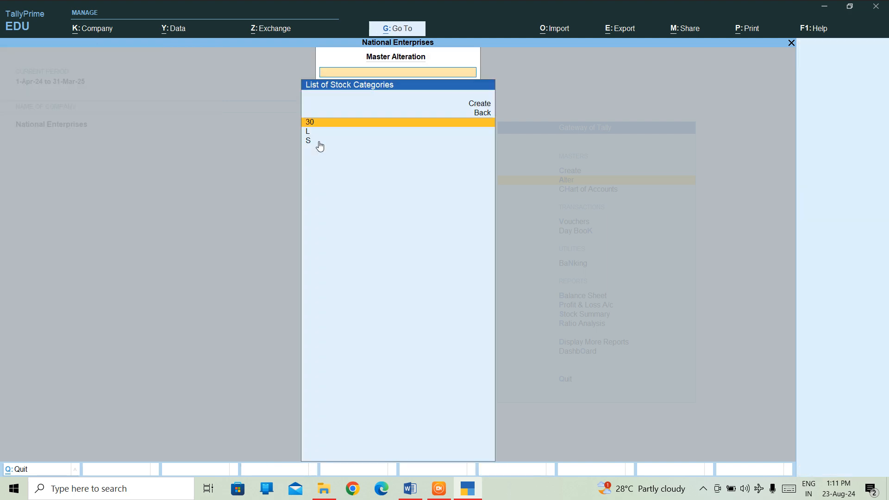
pyautogui.press('Escape')
pyautogui.press('Escape')
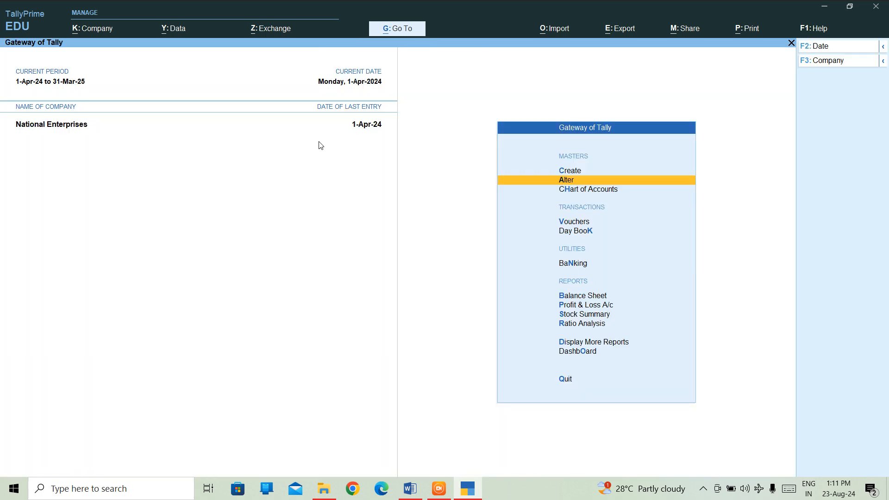
# Open the list of stock categories in the Chart of Accounts
pyautogui.press('Down')
pyautogui.press('Return')
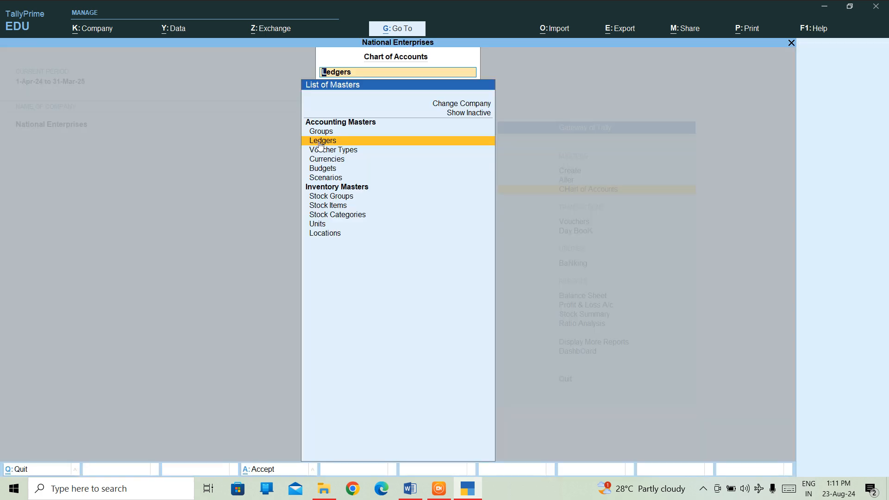
pyautogui.press('Down')
pyautogui.press('Down')
pyautogui.press('Down')
pyautogui.press('Down')
pyautogui.press('Down')
pyautogui.press('Down')
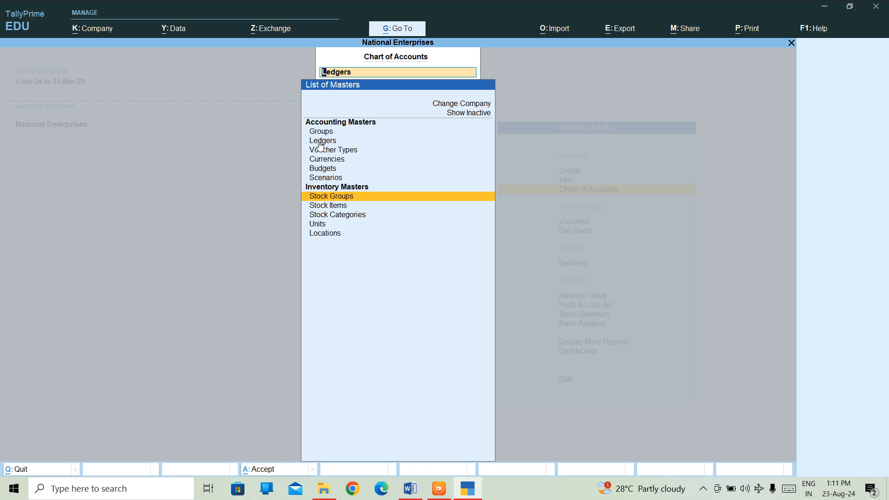
pyautogui.press('Down')
pyautogui.press('Down')
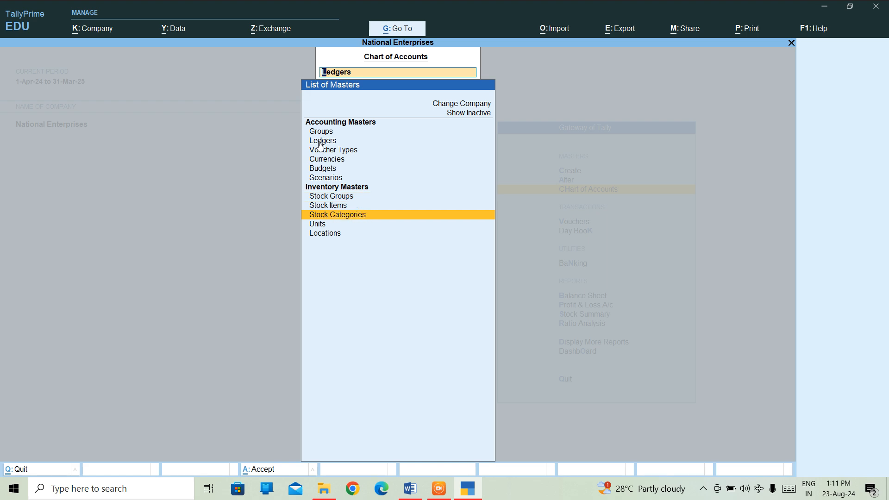
pyautogui.press('Return')
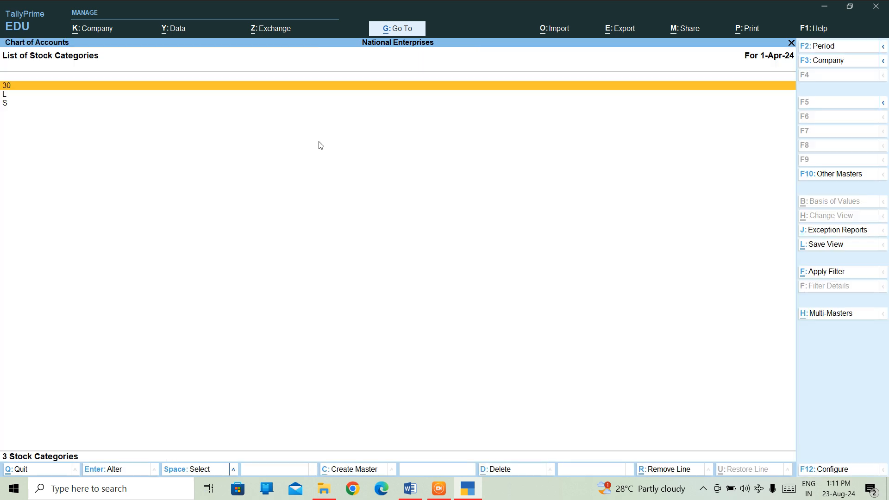
# Rename the L stock category as M, save it, and return to the Gateway of Tally
pyautogui.press('Down')
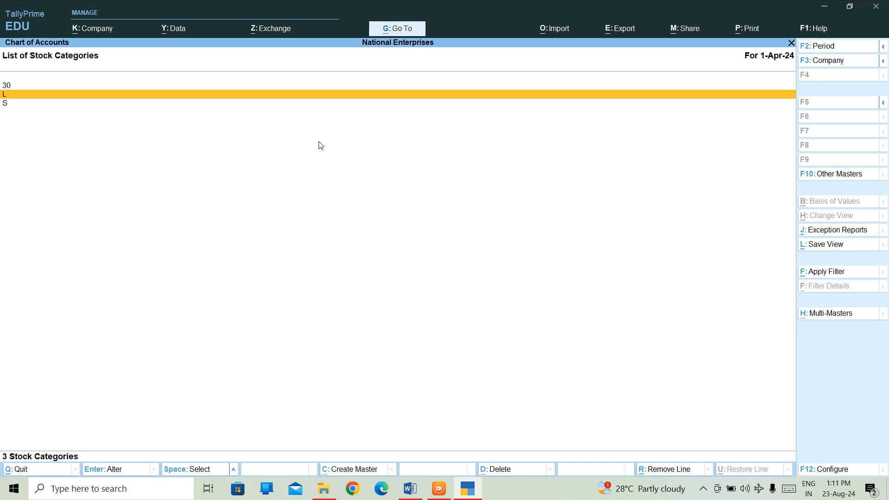
pyautogui.press('Return')
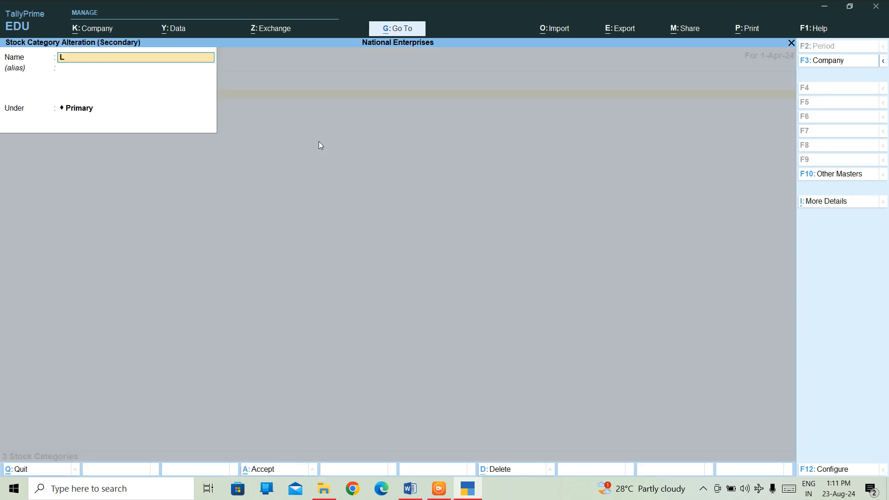
pyautogui.write('M')
pyautogui.hotkey('ctrl', 'a')
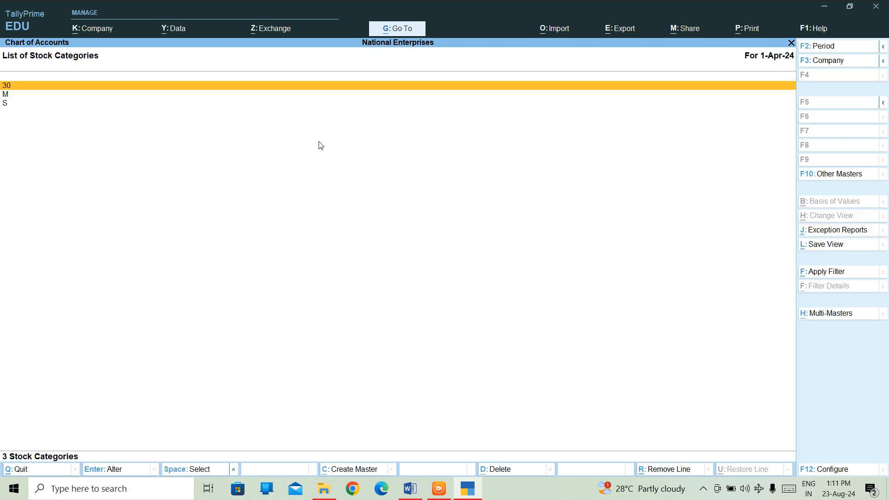
pyautogui.press('Escape')
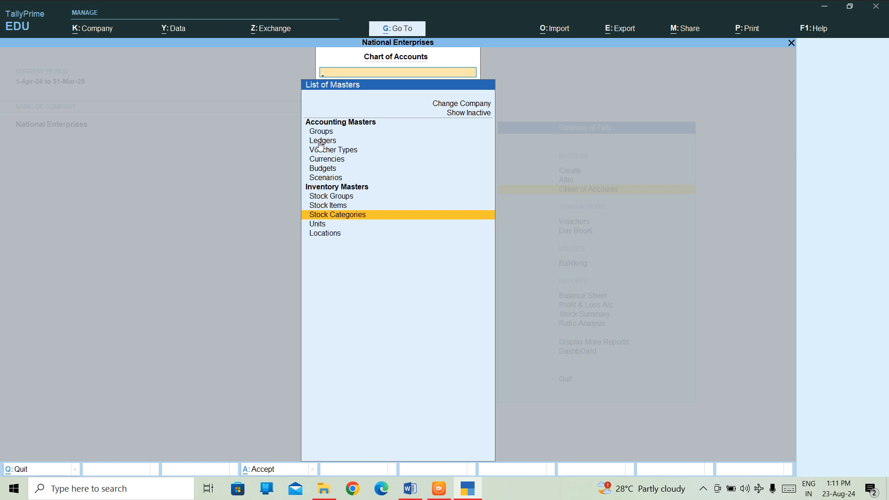
pyautogui.press('Escape')
pyautogui.press('Up')
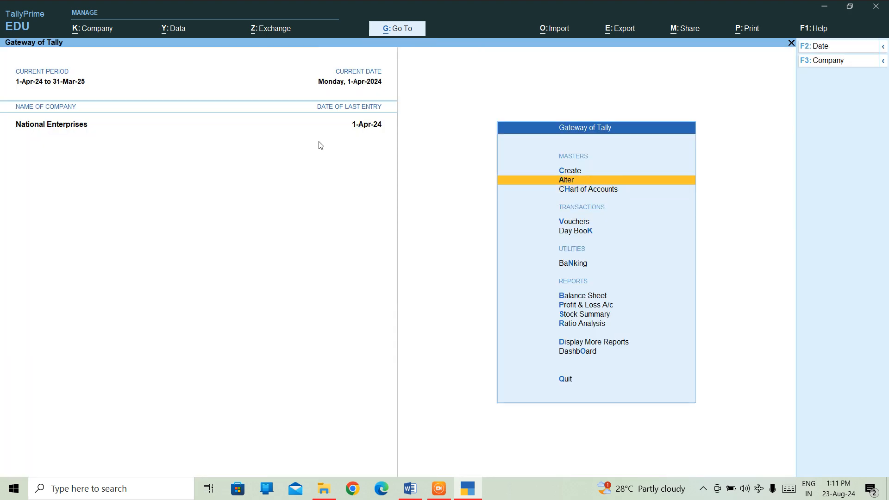
pyautogui.press('Return')
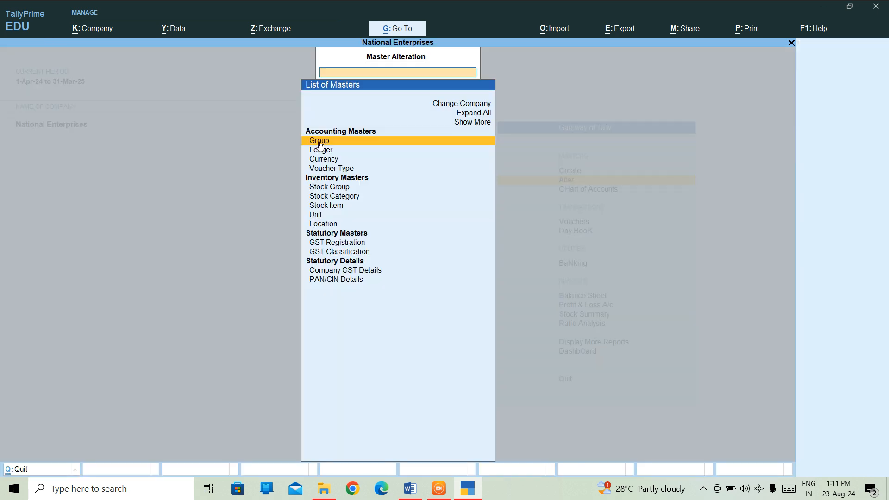
pyautogui.press('Down')
pyautogui.press('Down')
pyautogui.press('Down')
pyautogui.press('Down')
pyautogui.press('Down')
pyautogui.press('Down')
pyautogui.press('Down')
pyautogui.press('Down')
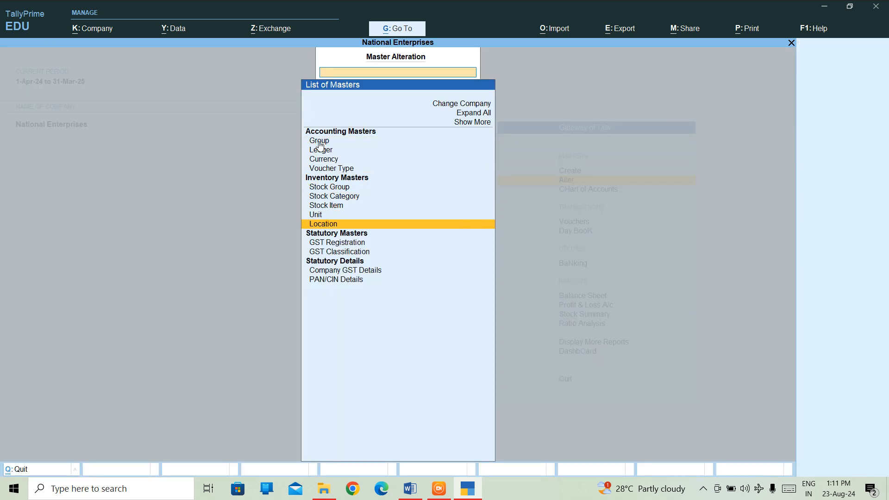
pyautogui.press('Escape')
# Check the stock category names again in the Chart of Accounts
pyautogui.press('Down')
pyautogui.press('Return')
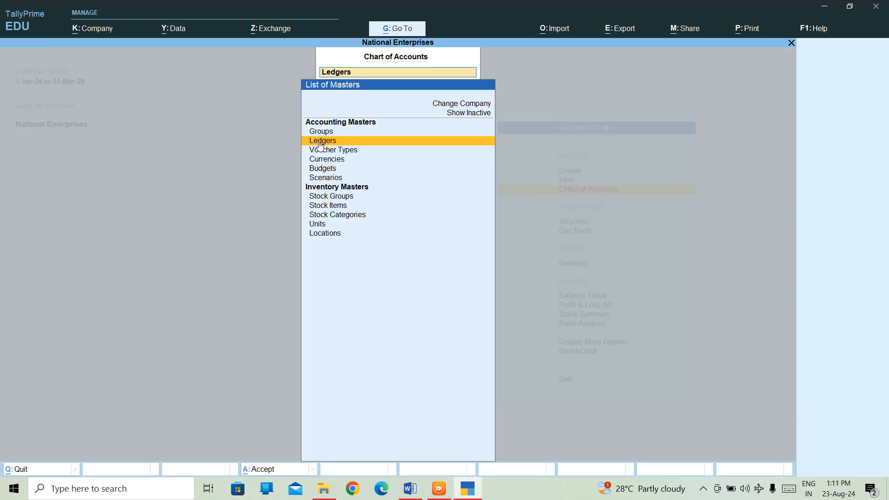
pyautogui.press('Down')
pyautogui.press('Down')
pyautogui.press('Down')
pyautogui.press('Down')
pyautogui.press('Down')
pyautogui.press('Down')
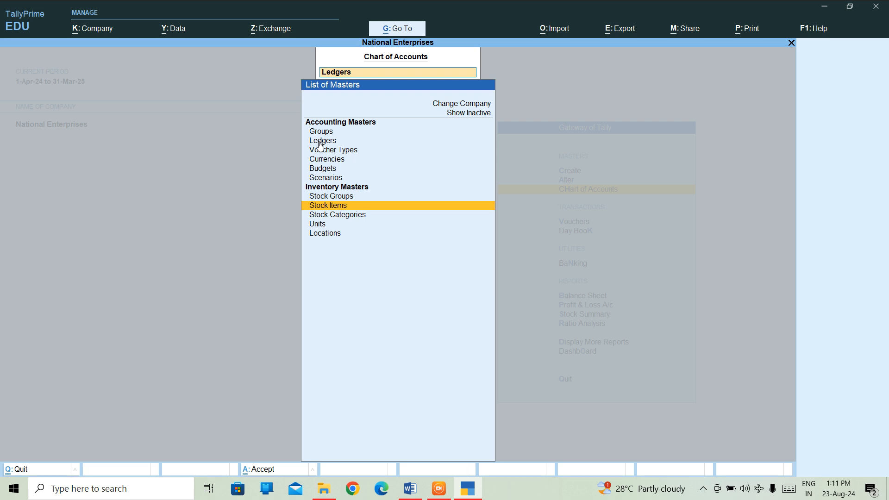
pyautogui.press('Down')
pyautogui.press('Return')
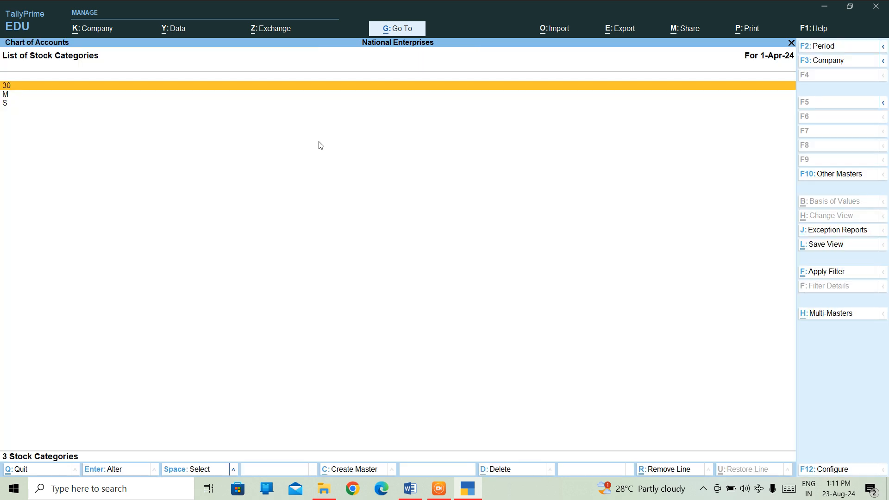
pyautogui.press('Return')
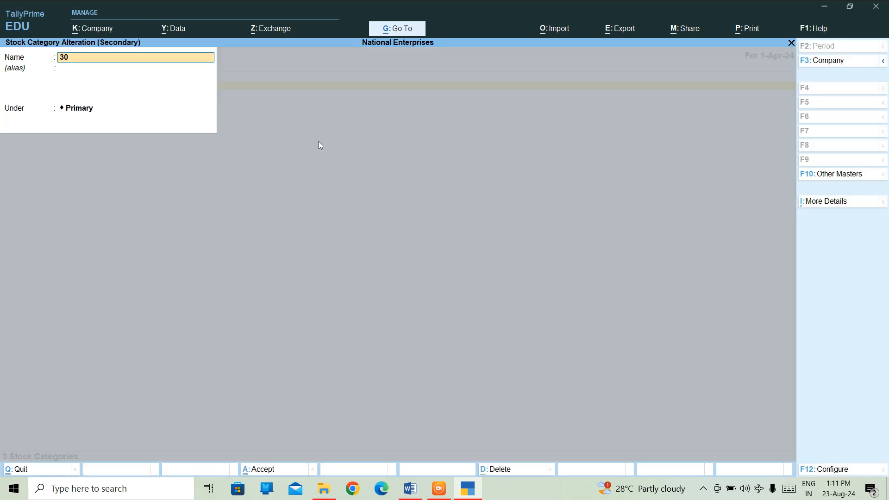
pyautogui.press('BackSpace')
pyautogui.press('BackSpace')
pyautogui.press('Escape')
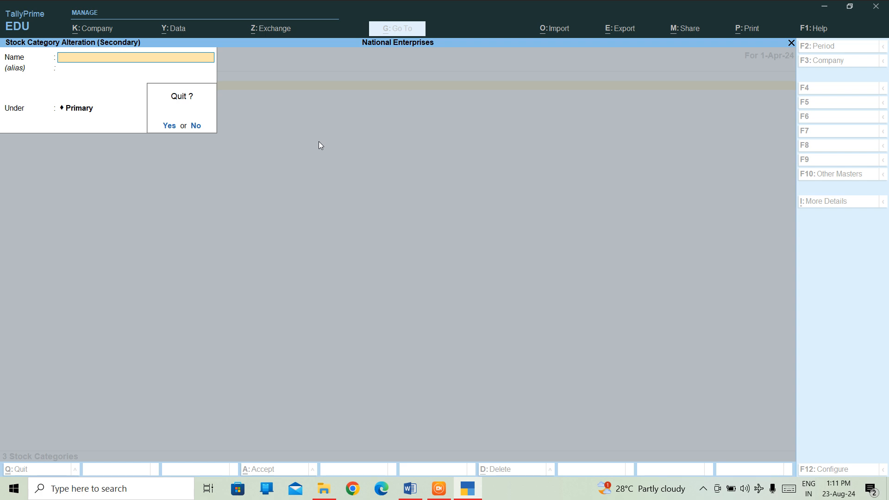
pyautogui.press('y')
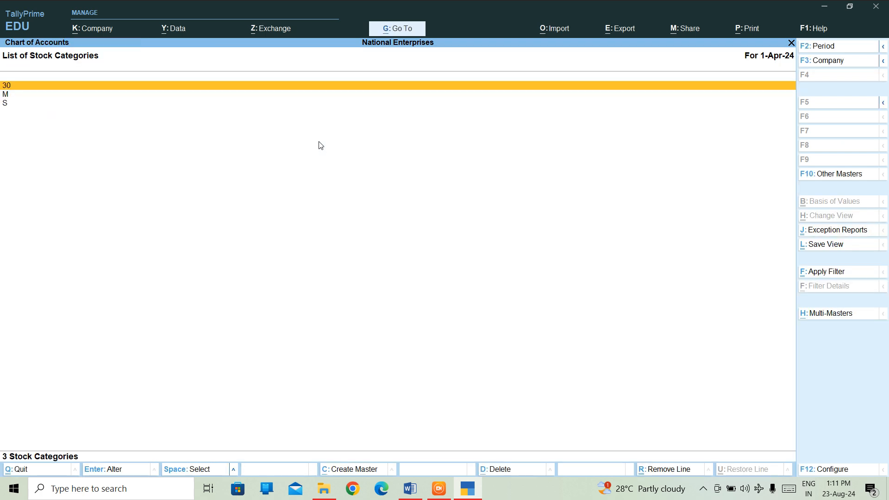
pyautogui.press('Escape')
pyautogui.press('Escape')
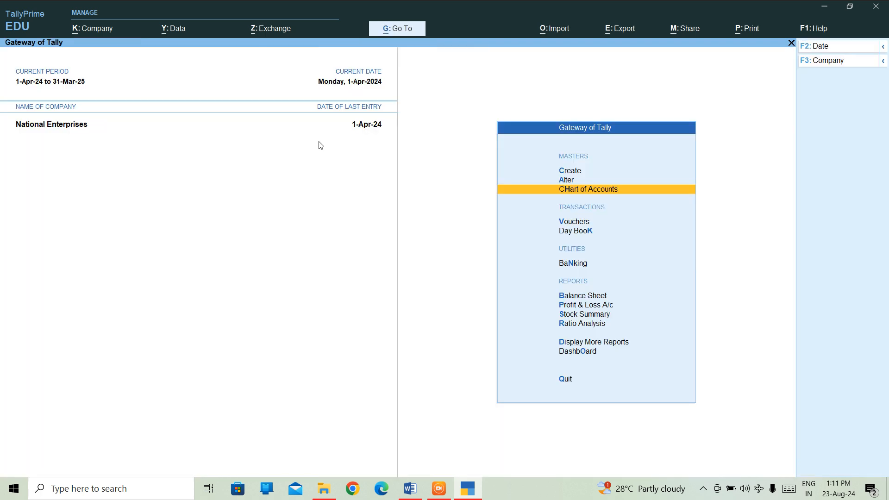
# Display the list of units in the Chart of Accounts
pyautogui.press('Up')
pyautogui.press('Down')
pyautogui.press('Return')
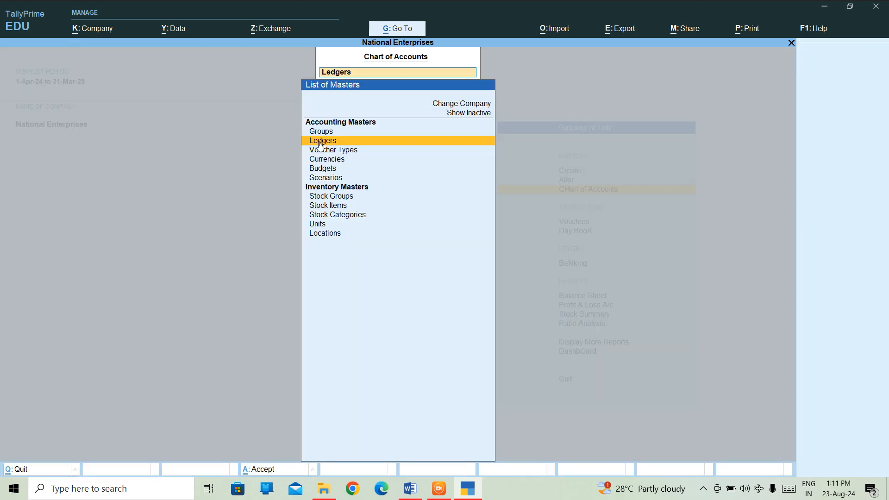
pyautogui.press('Down')
pyautogui.press('Down')
pyautogui.press('Down')
pyautogui.press('Down')
pyautogui.press('Down')
pyautogui.press('Down')
pyautogui.press('Down')
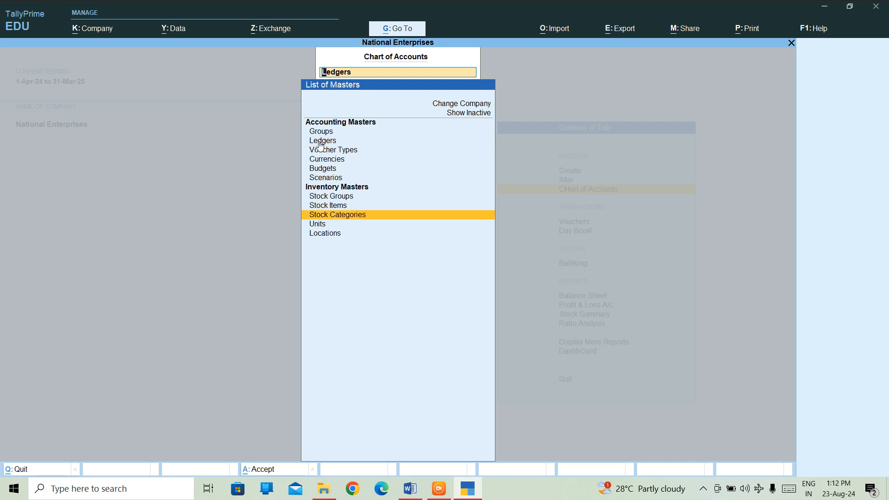
pyautogui.press('Down')
pyautogui.press('Return')
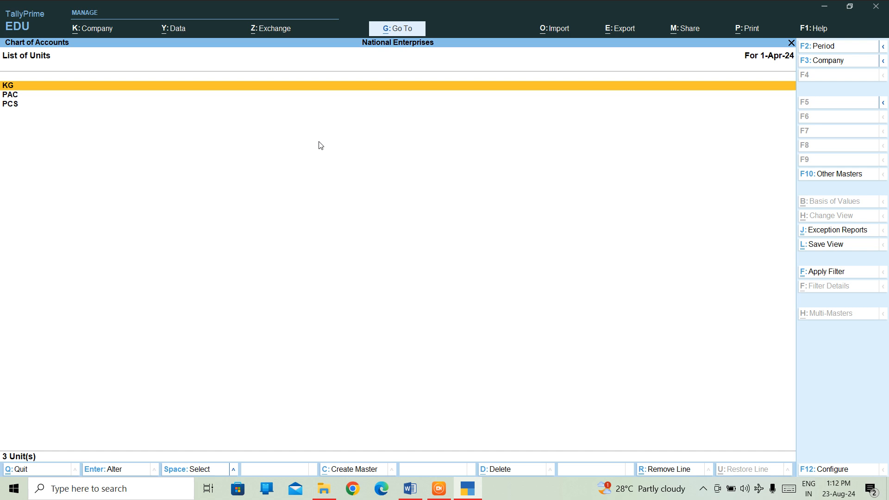
# Open the KG unit from the list, accept it as it is, and return to the Gateway of Tally
pyautogui.press('Return')
pyautogui.hotkey('ctrl', 'a')
pyautogui.press('Escape')
pyautogui.press('Escape')
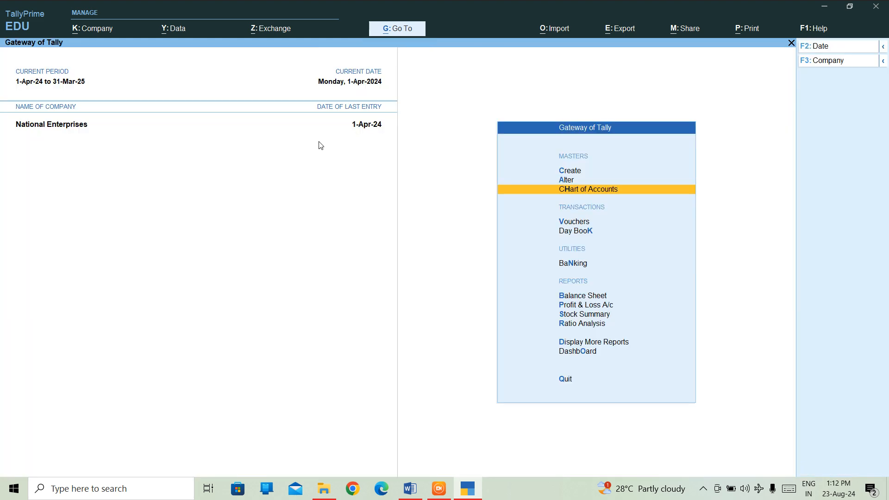
# Review the inventory master types offered for creation, from Stock Group to Location, and return to the Gateway of Tally
pyautogui.press('Up')
pyautogui.press('Up')
pyautogui.press('Return')
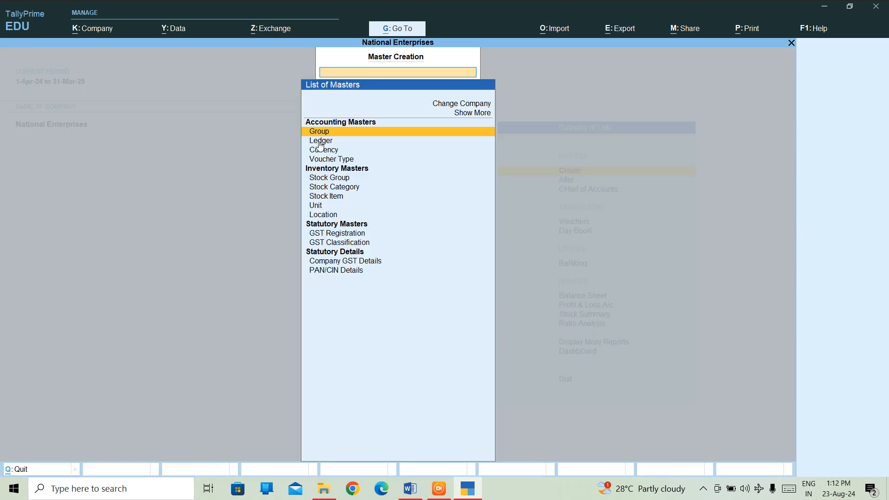
pyautogui.press('Down')
pyautogui.press('Down')
pyautogui.press('Down')
pyautogui.press('Down')
pyautogui.press('Down')
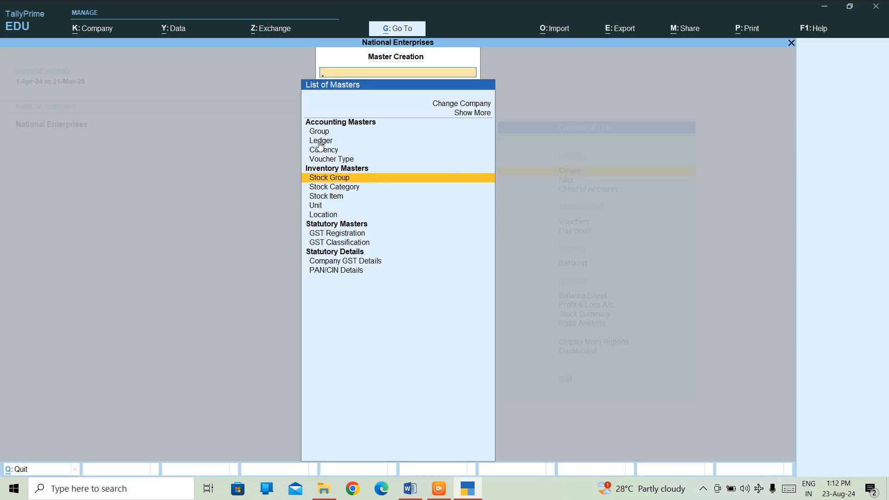
pyautogui.press('Down')
pyautogui.press('Down')
pyautogui.press('Down')
pyautogui.press('Down')
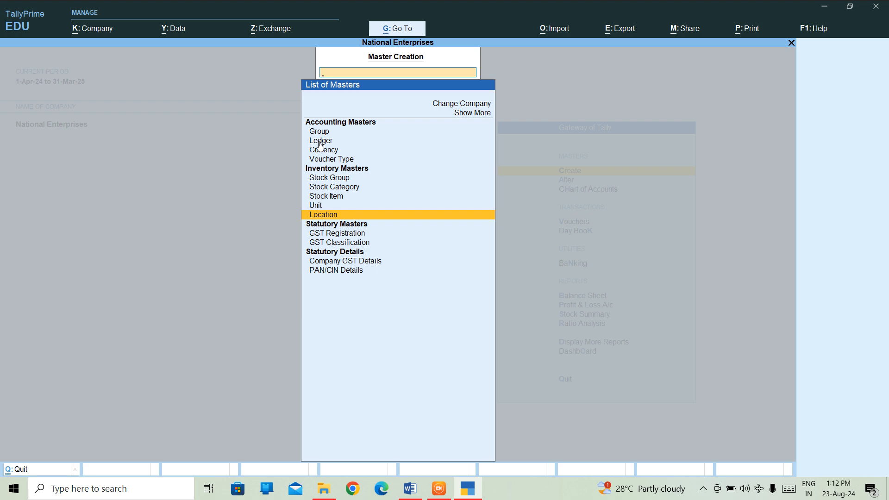
pyautogui.press('Up')
pyautogui.press('Up')
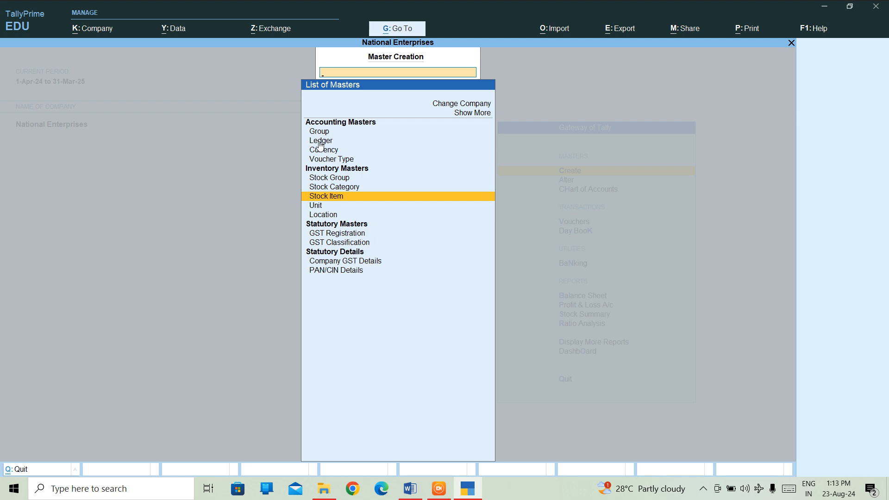
pyautogui.press('Up')
pyautogui.press('Up')
pyautogui.press('Up')
pyautogui.press('Down')
pyautogui.press('Down')
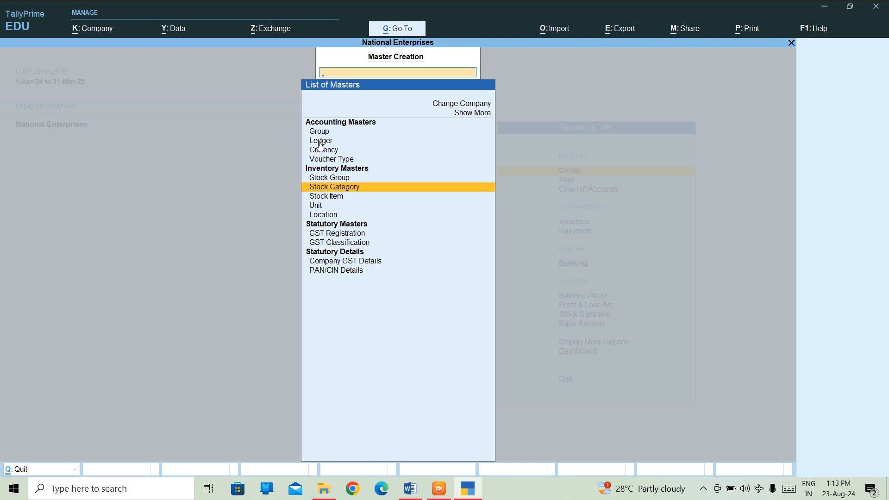
pyautogui.press('Escape')
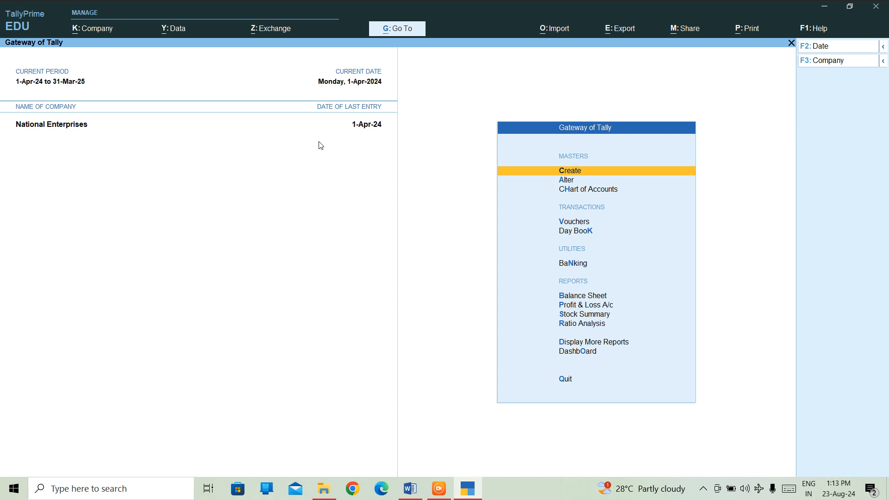